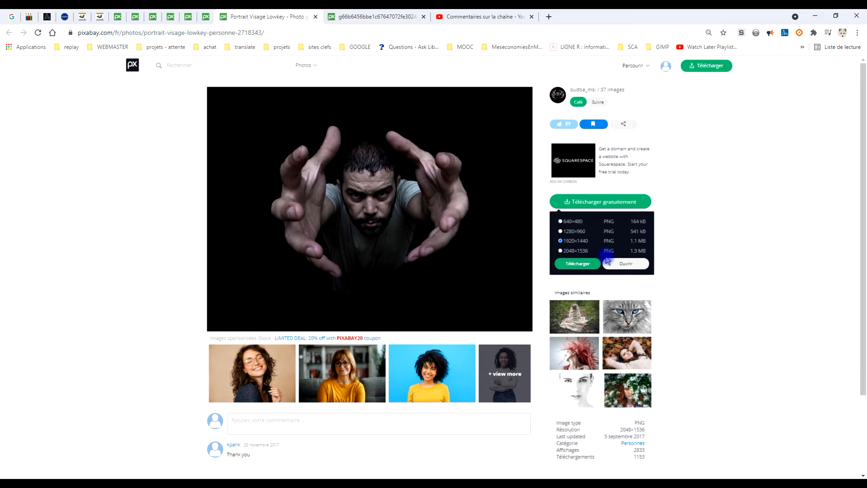
# Copy the 1920×1440 version of the outstretched-hands portrait from its own Pixabay browser tab.
pyautogui.click(612, 202)
pyautogui.click(608, 202)
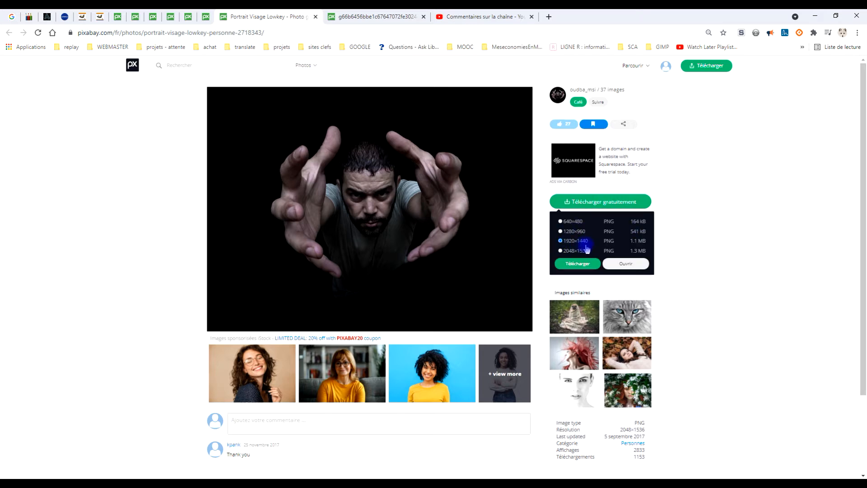
pyautogui.click(367, 16)
pyautogui.rightClick(415, 175)
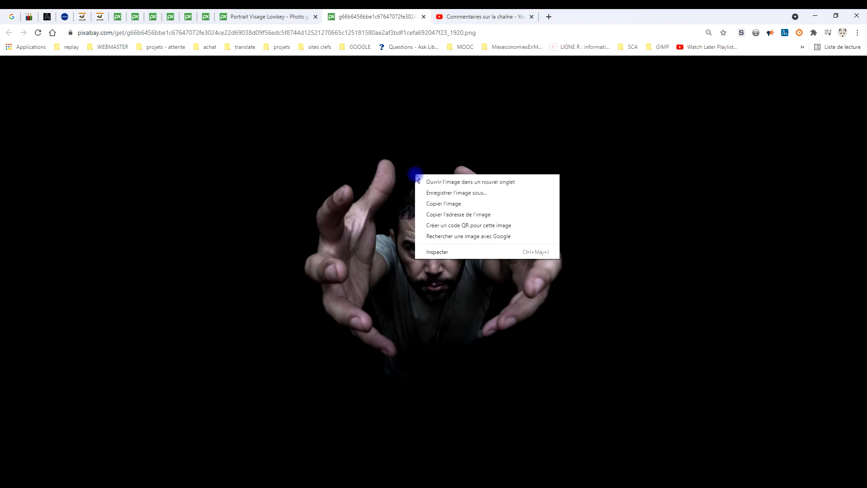
pyautogui.click(438, 204)
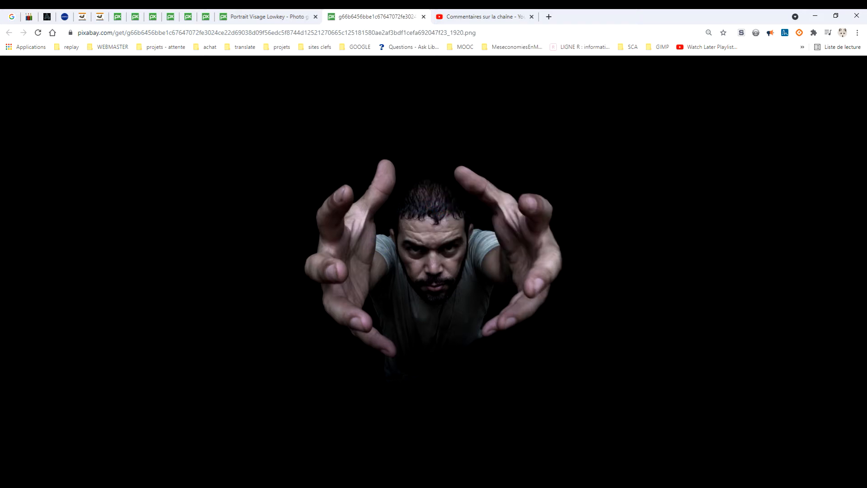
# Switch to GIMP and paste the copied portrait as a new image.
pyautogui.hotkey('alt', 'Tab')
pyautogui.click(35, 24)
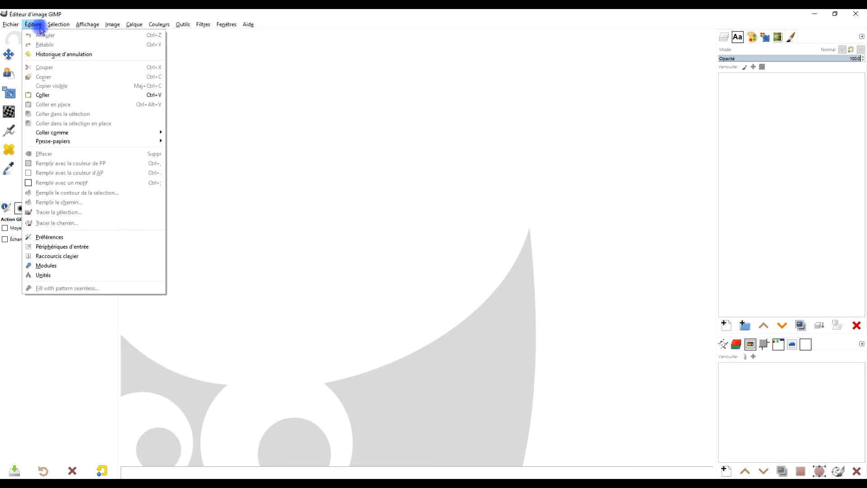
pyautogui.moveTo(107, 132)
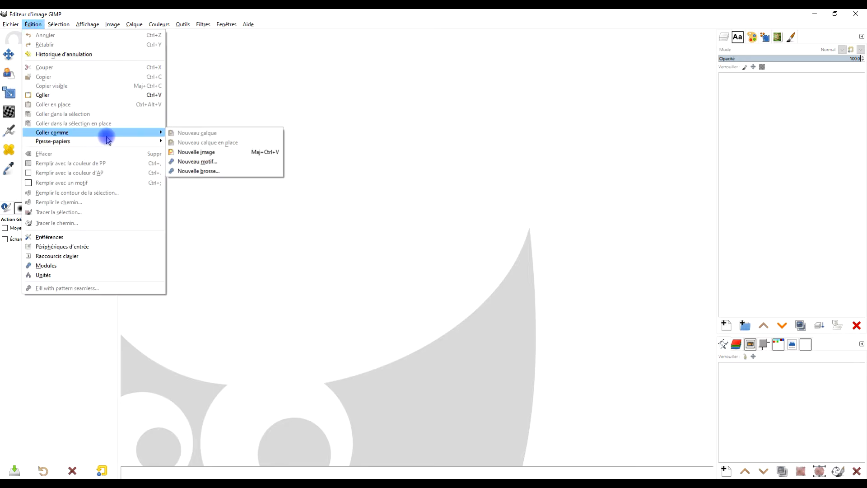
pyautogui.click(212, 152)
# Rename the pasted layer as original.
pyautogui.doubleClick(775, 82)
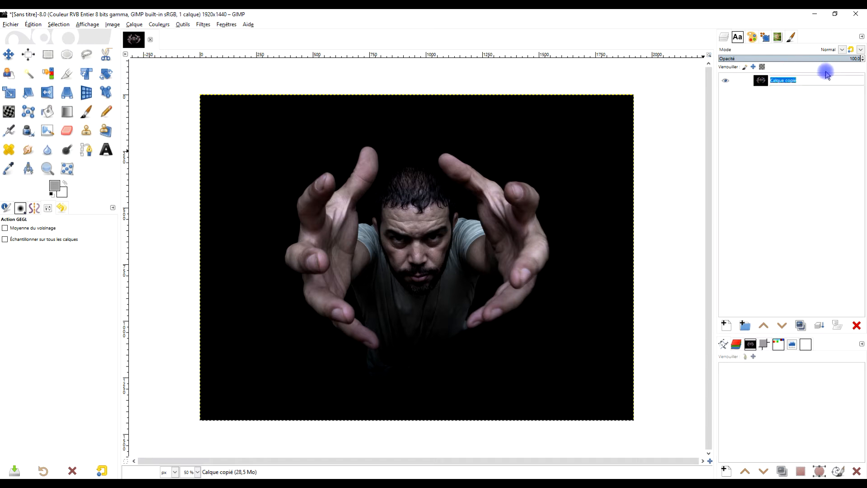
pyautogui.write('O')
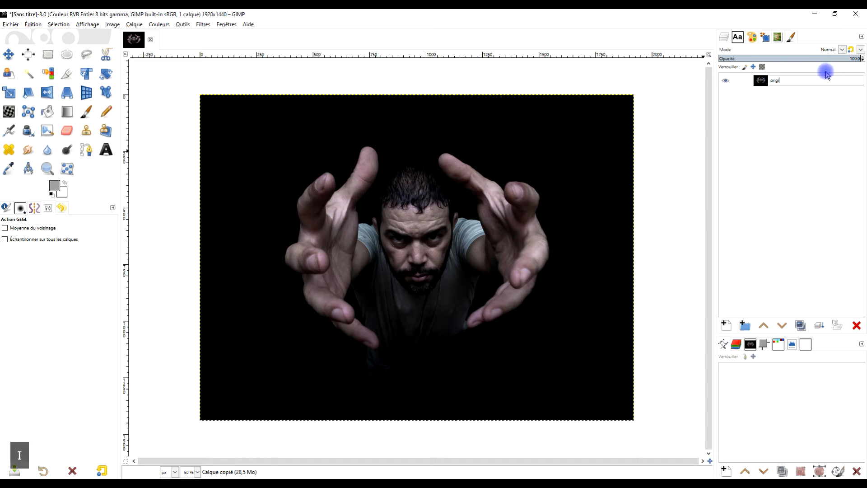
pyautogui.press('Return')
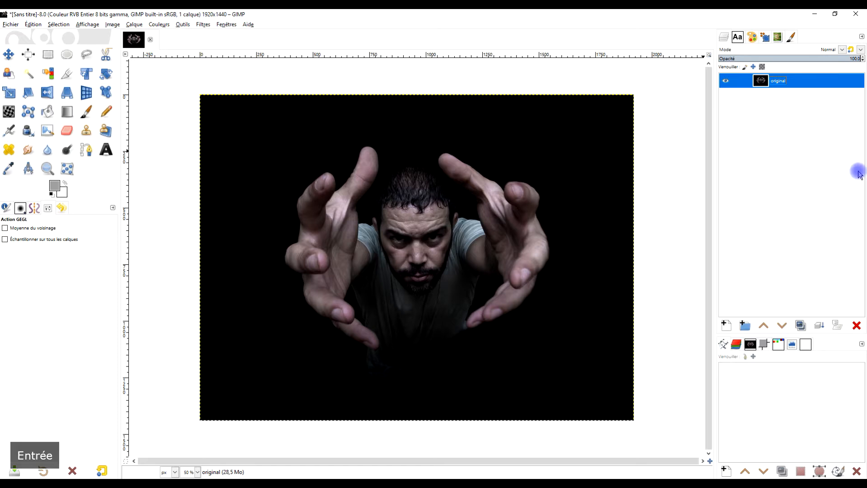
# Duplicate the original layer and name the copy MODIFIABLE.
pyautogui.click(800, 325)
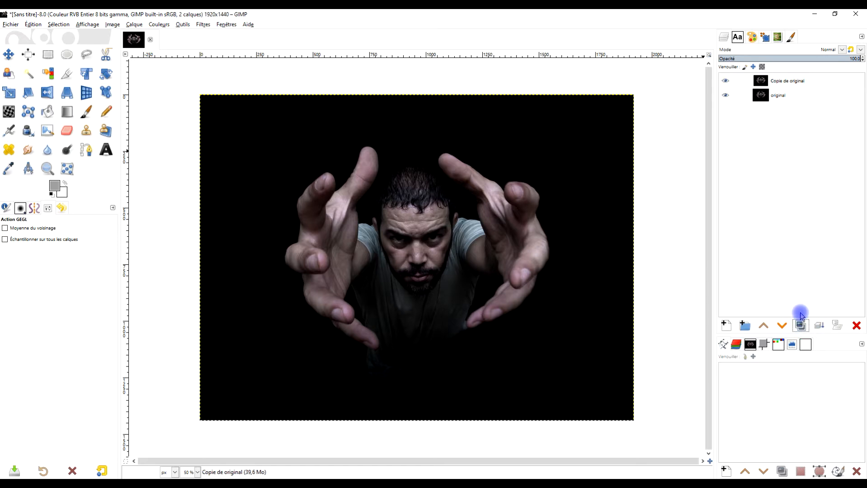
pyautogui.doubleClick(795, 81)
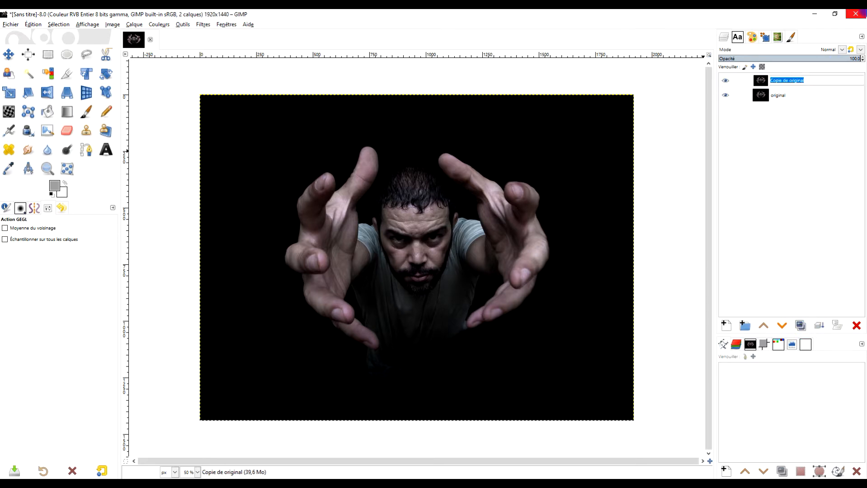
pyautogui.write('MODIFIAB')
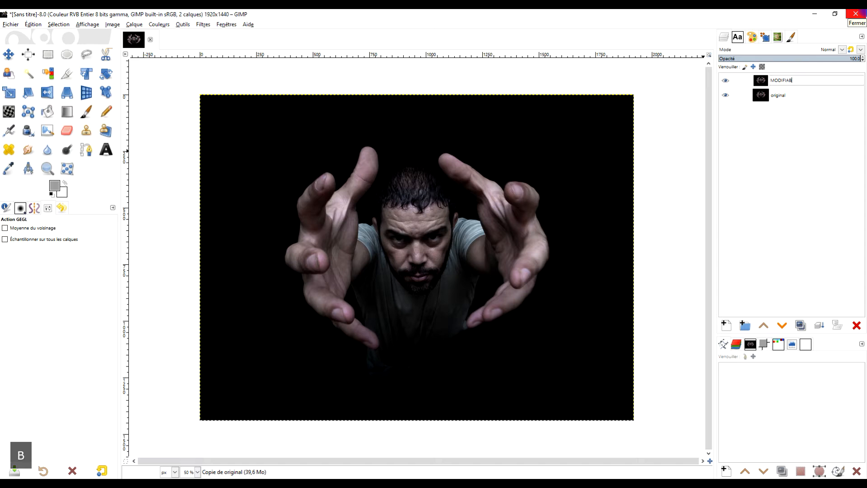
pyautogui.press('Return')
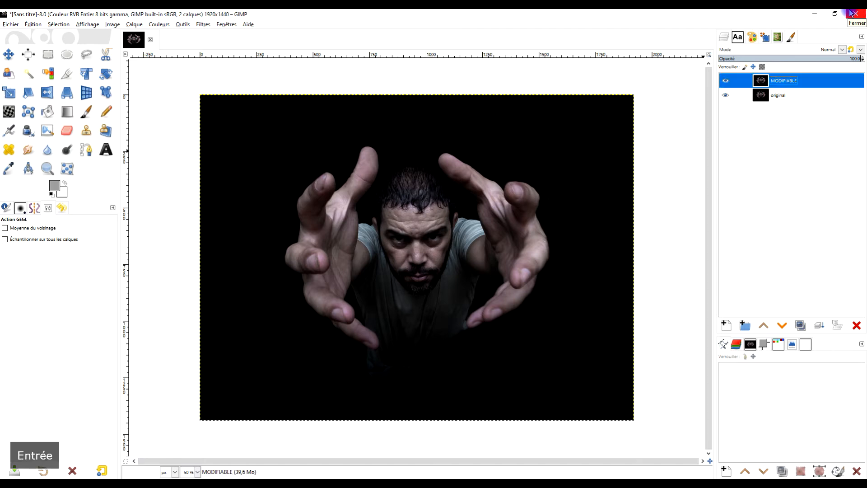
# Open the Supernova light and shadow filter on the MODIFIABLE layer.
pyautogui.click(199, 25)
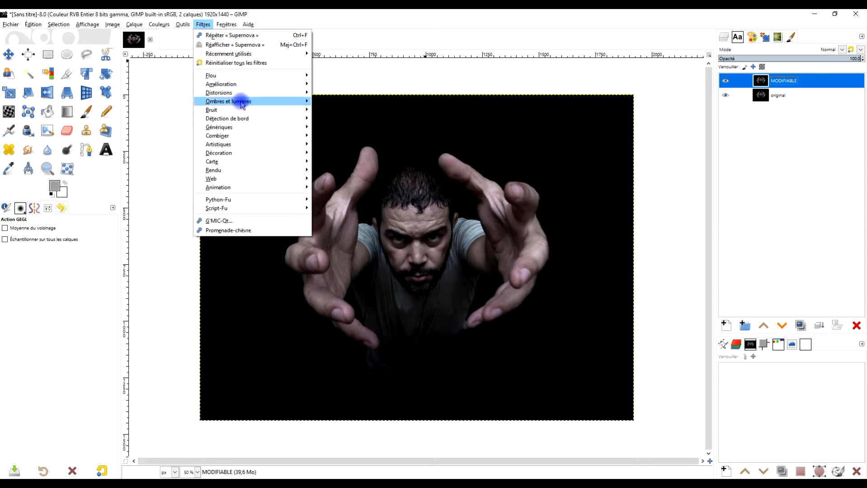
pyautogui.moveTo(241, 102)
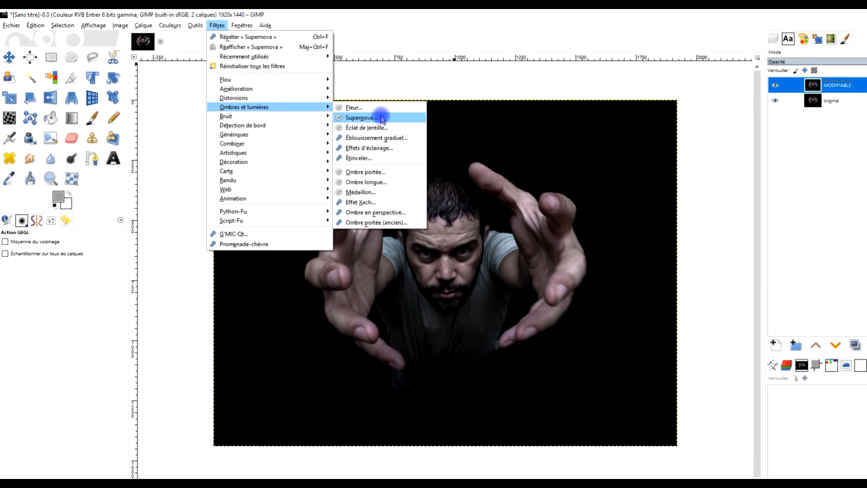
pyautogui.click(408, 124)
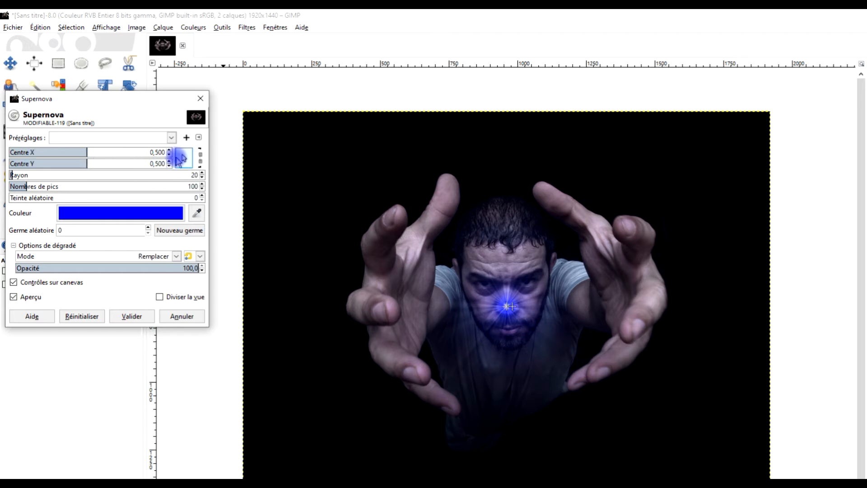
# Try a supernova on the man's face centred at X 0.502, Y 0.503, with radius 56 and 149 spikes.
pyautogui.moveTo(106, 147)
pyautogui.mouseDown()
pyautogui.moveTo(82, 147)
pyautogui.moveTo(113, 151)
pyautogui.mouseUp()
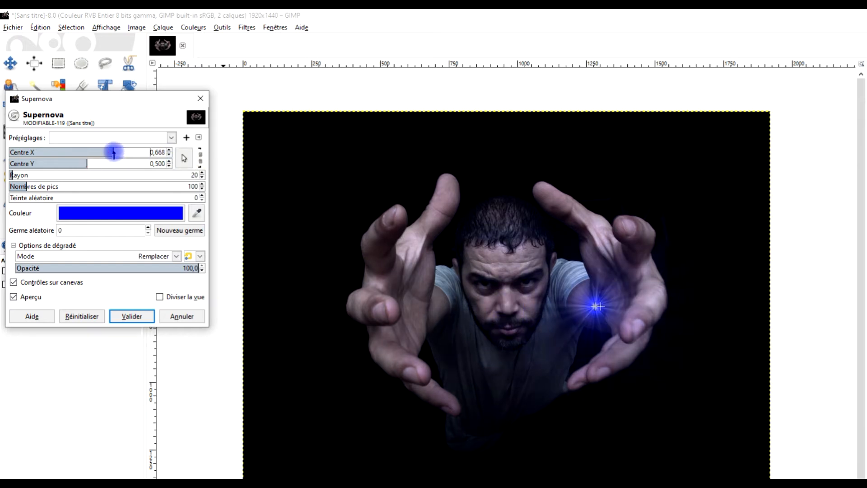
pyautogui.click(184, 158)
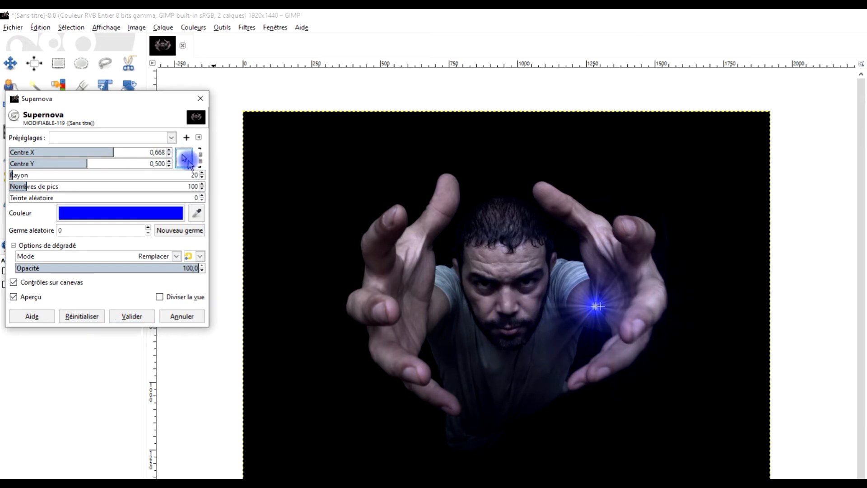
pyautogui.click(510, 310)
pyautogui.click(509, 309)
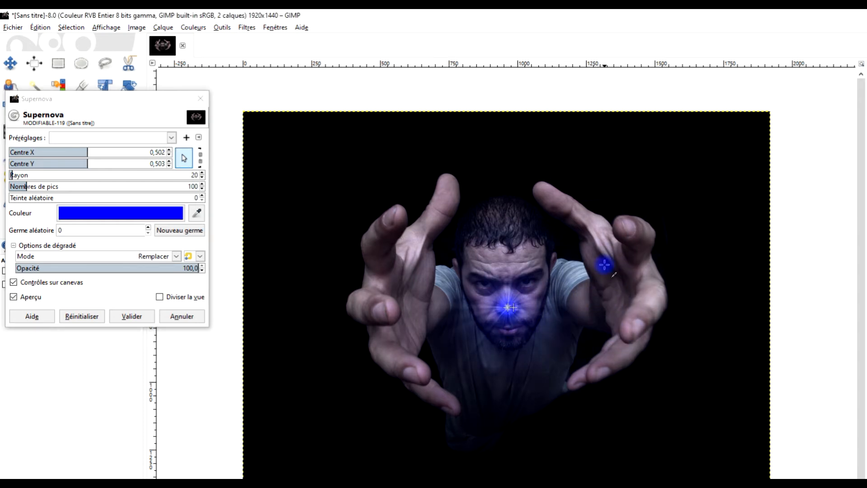
pyautogui.moveTo(23, 172); pyautogui.dragTo(19, 175)
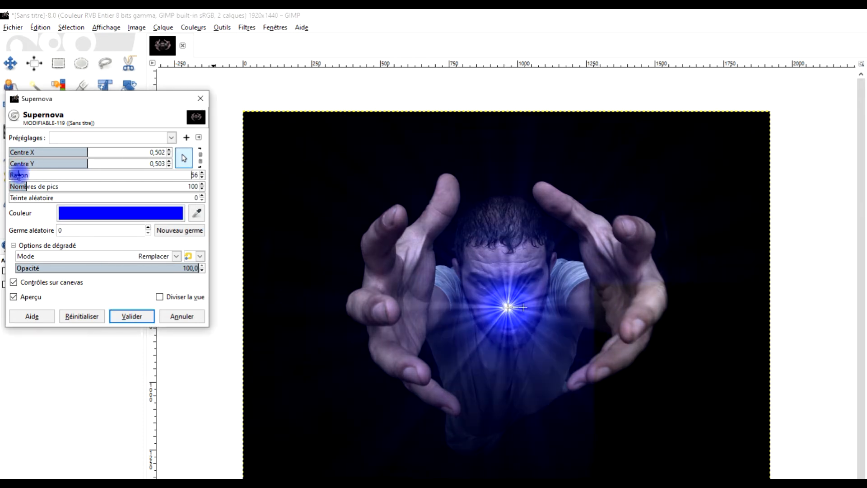
pyautogui.click(36, 186)
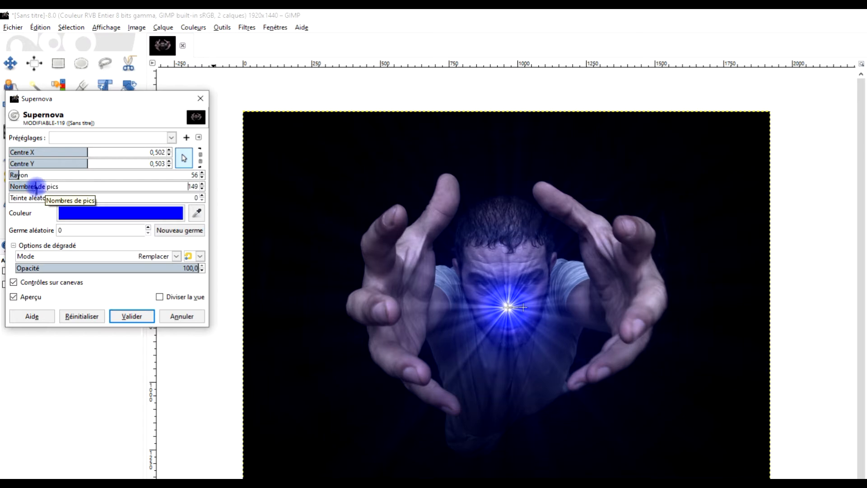
pyautogui.click(114, 136)
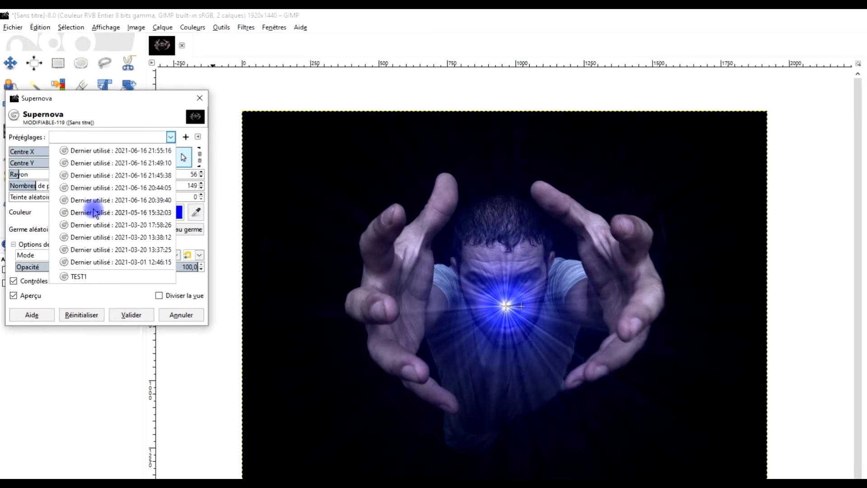
pyautogui.click(121, 134)
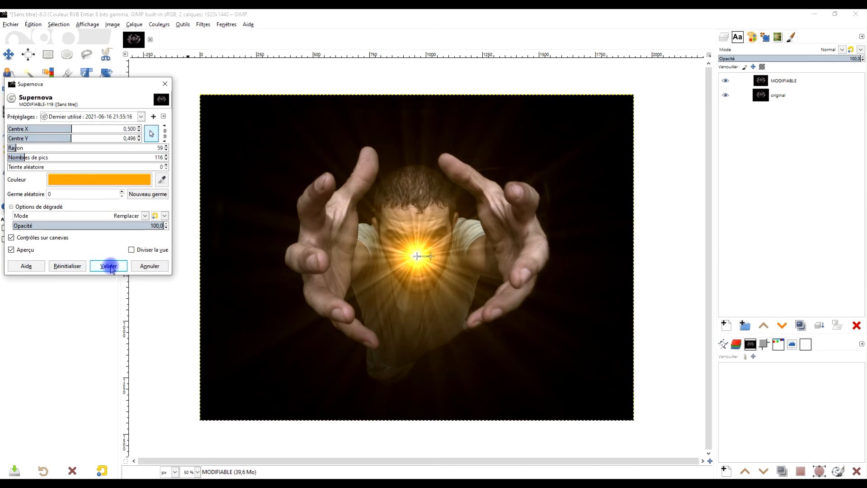
pyautogui.scroll(18, 25, 156)
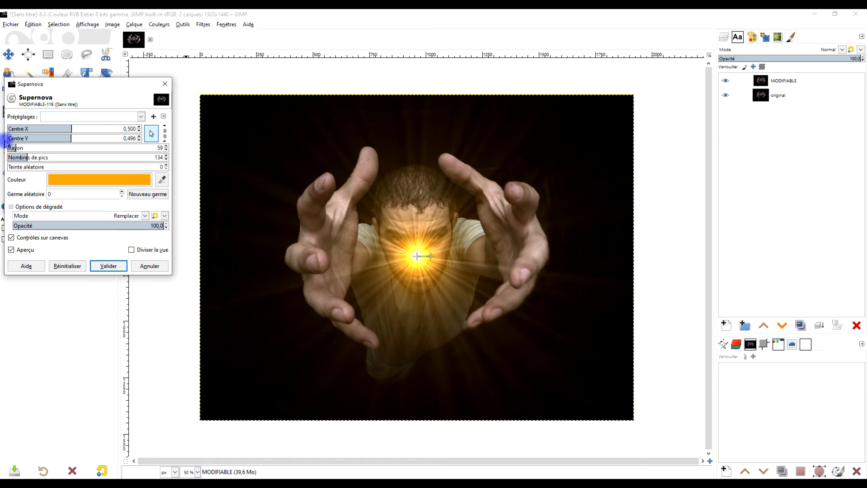
pyautogui.moveTo(27, 157); pyautogui.dragTo(27, 158)
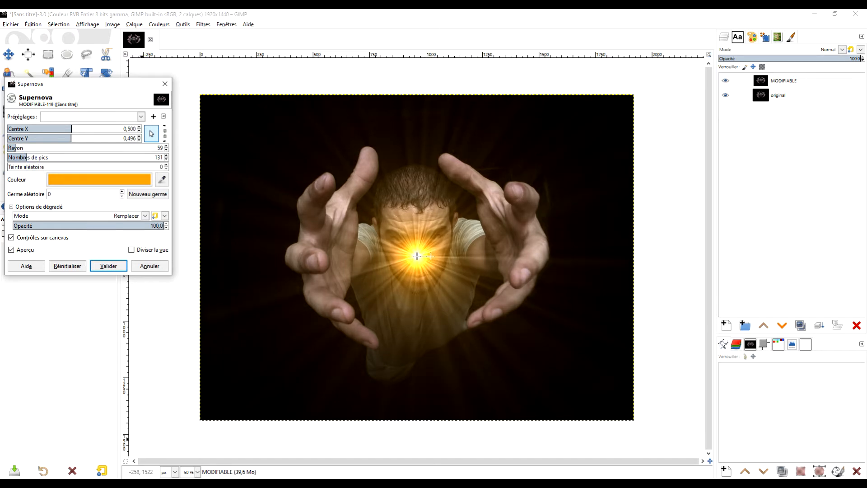
pyautogui.click(108, 266)
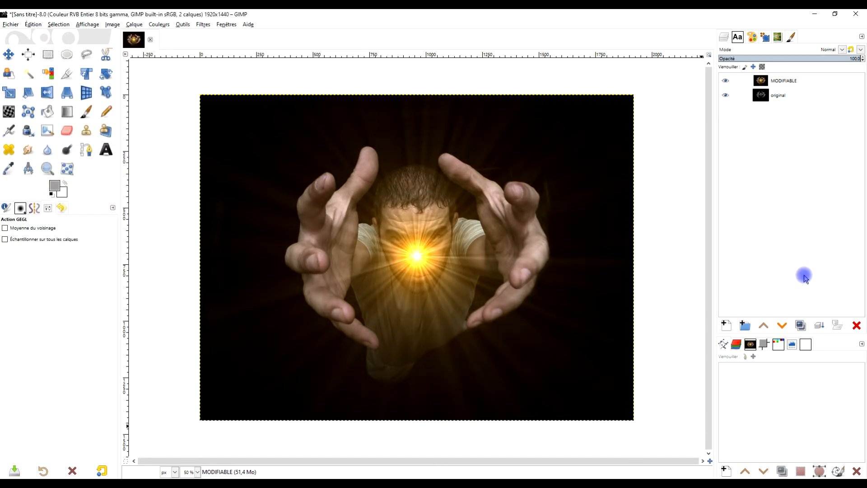
# Hide the MODIFIABLE layer and add a transparent 1920 × 1440 px layer named SUPERNOVA directly above the original layer.
pyautogui.click(725, 80)
pyautogui.click(764, 97)
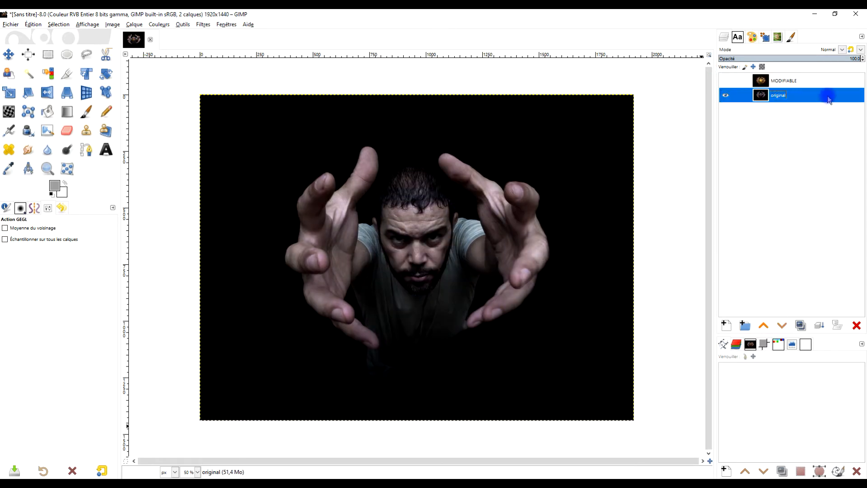
pyautogui.click(726, 329)
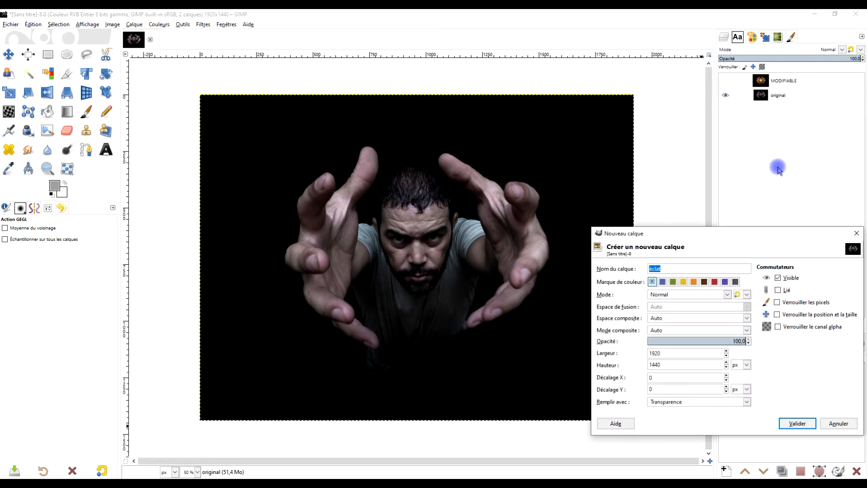
pyautogui.moveTo(680, 270); pyautogui.dragTo(599, 271)
pyautogui.write('SUPERNOVA')
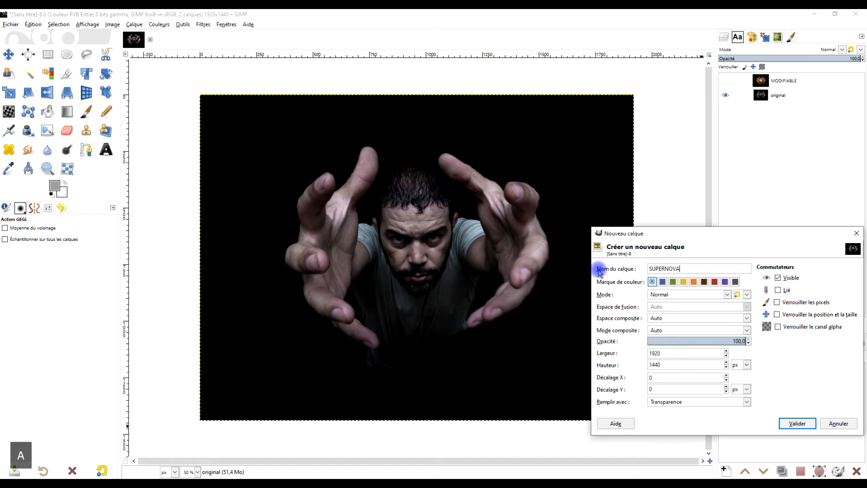
pyautogui.click(791, 422)
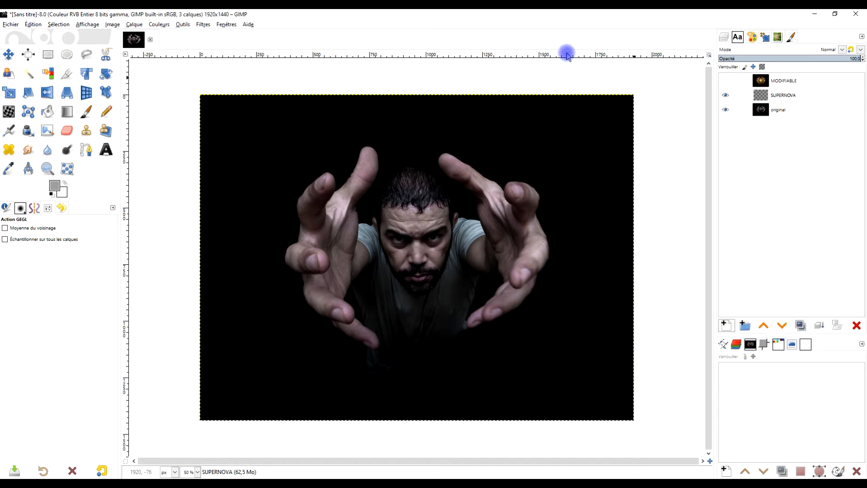
# Repeat the Supernova filter with the same settings on the SUPERNOVA layer.
pyautogui.click(199, 26)
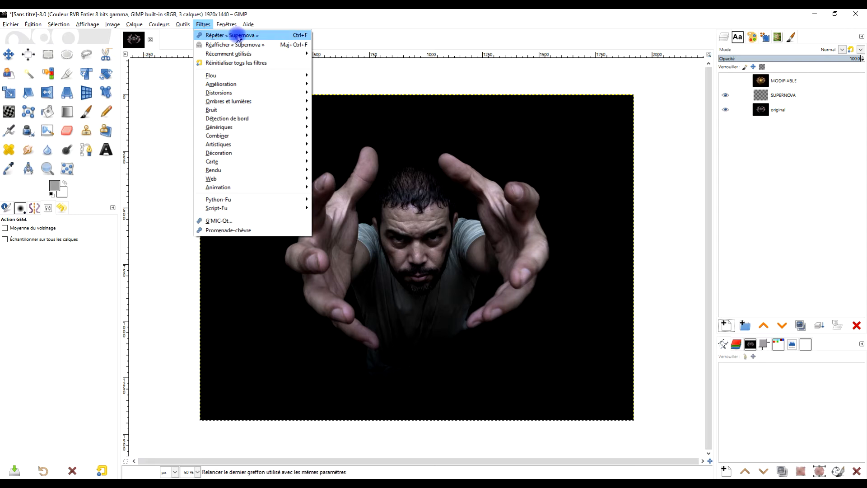
pyautogui.click(237, 36)
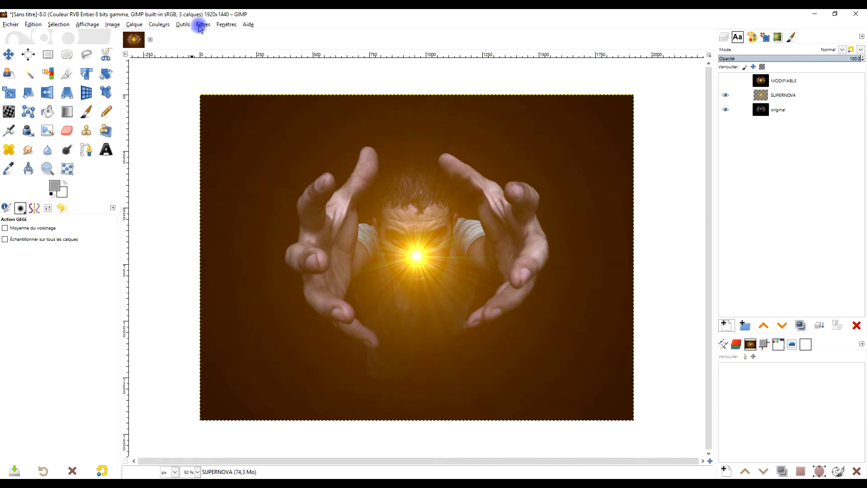
# Bend the SUPERNOVA layer's alpha curve downward with one point near input 180, output 60, and apply the Curves adjustment.
pyautogui.click(159, 24)
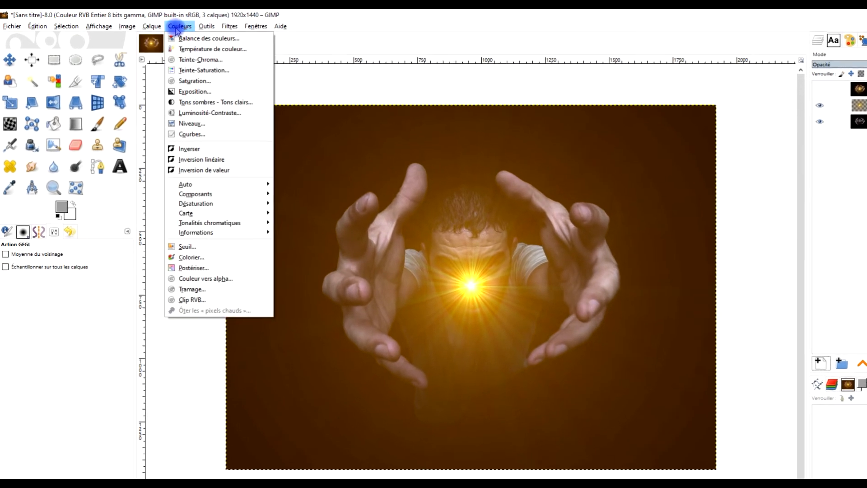
pyautogui.click(226, 141)
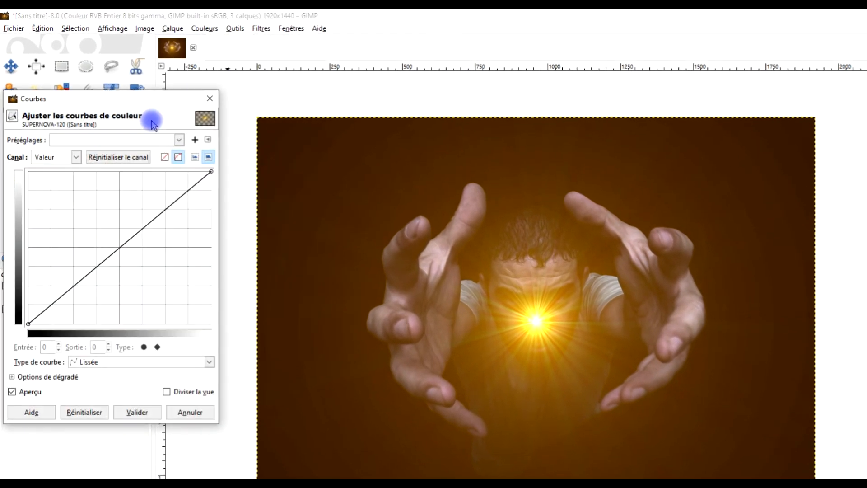
pyautogui.click(71, 156)
pyautogui.click(56, 223)
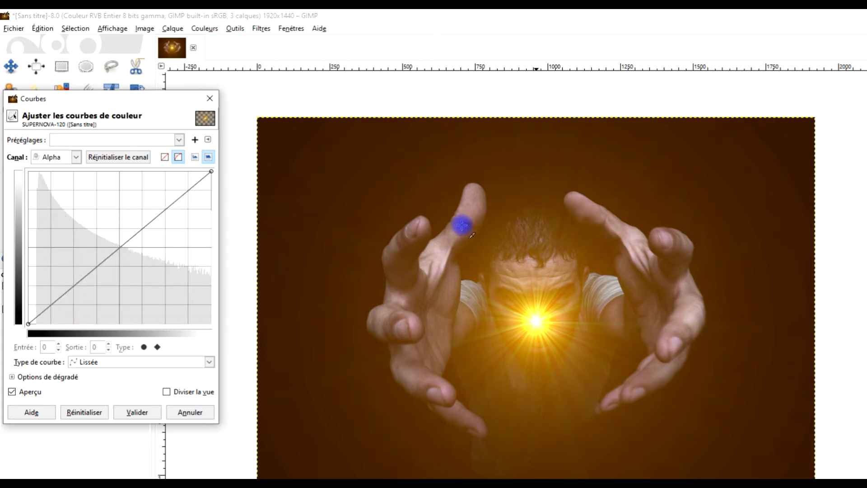
pyautogui.click(75, 157)
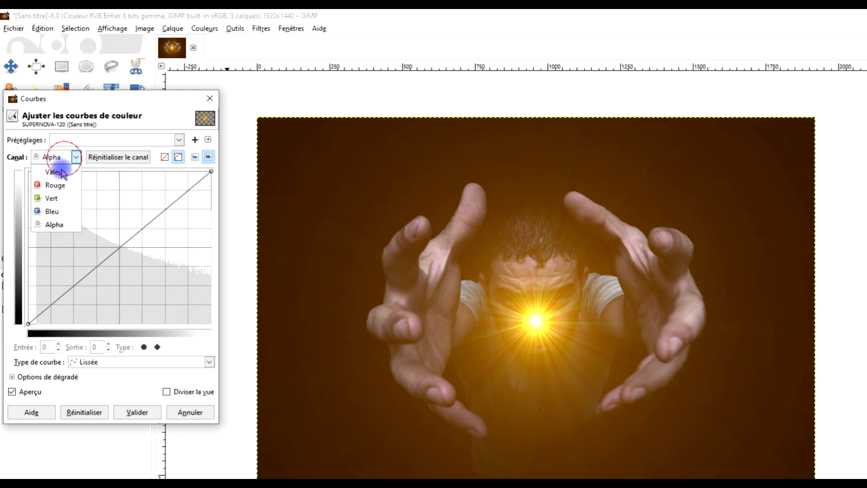
pyautogui.click(57, 226)
pyautogui.moveTo(120, 246); pyautogui.dragTo(159, 285)
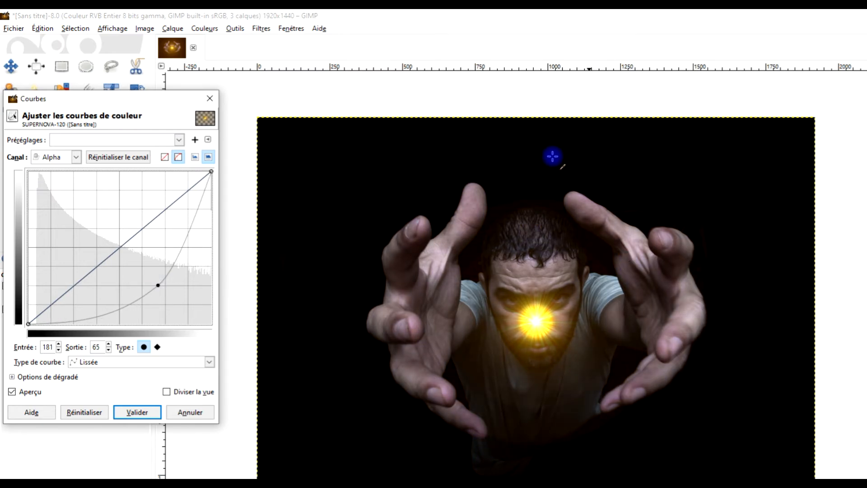
pyautogui.moveTo(158, 285); pyautogui.dragTo(160, 289)
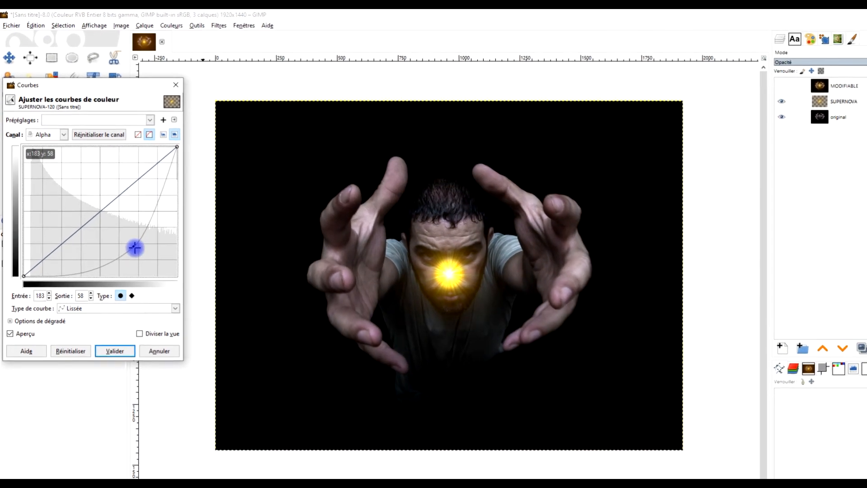
pyautogui.moveTo(135, 248); pyautogui.dragTo(132, 244)
pyautogui.click(111, 354)
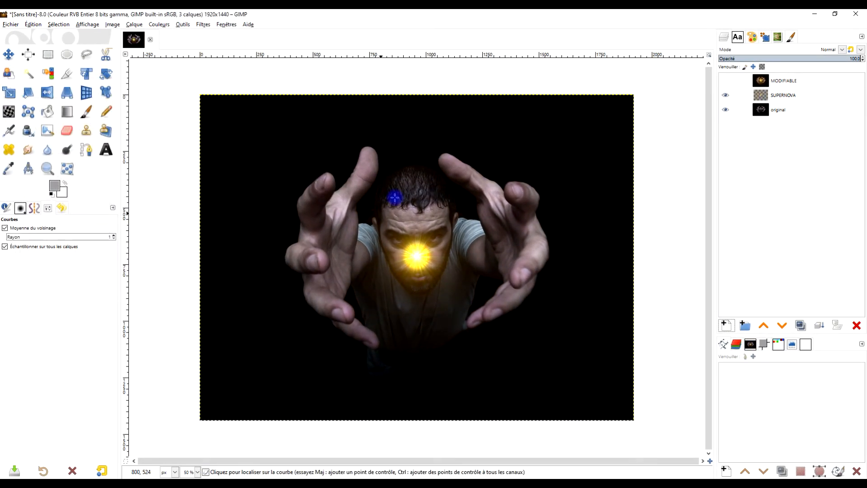
# Hide the SUPERNOVA layer and add another transparent 1920 × 1440 px SUPERNOVA layer directly above the original layer.
pyautogui.scroll(2, 416, 264)
pyautogui.moveTo(477, 259); pyautogui.dragTo(473, 227)
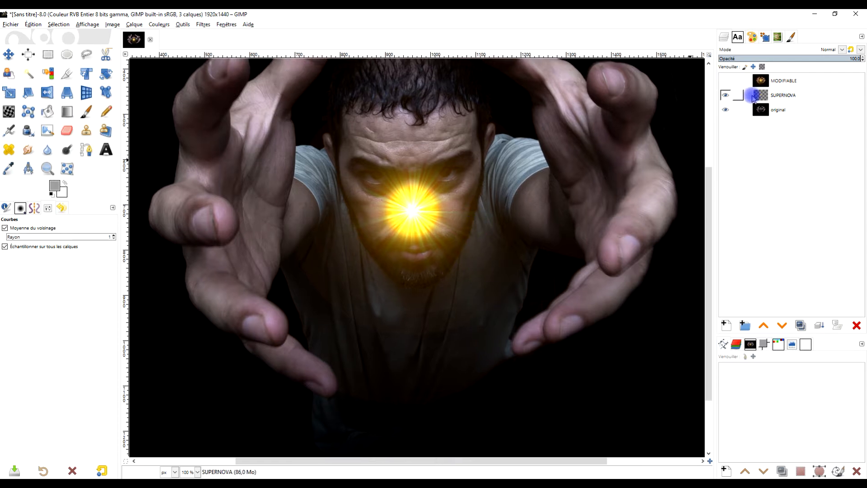
pyautogui.click(725, 95)
pyautogui.click(793, 109)
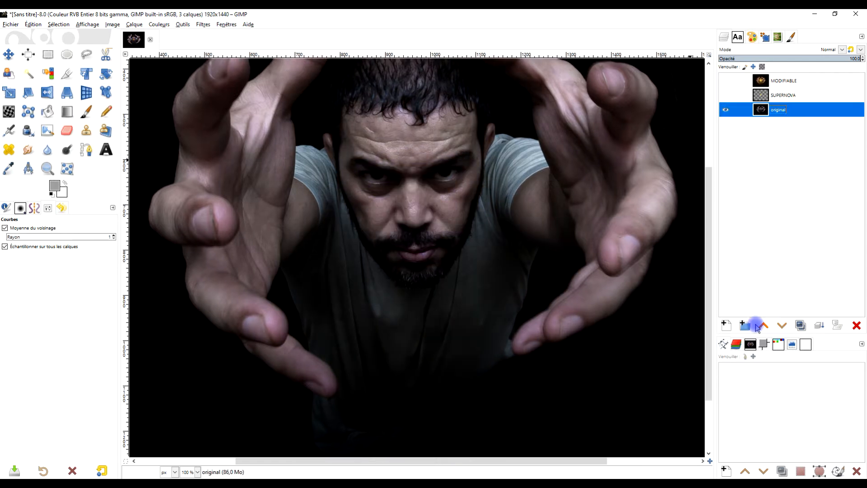
pyautogui.click(725, 325)
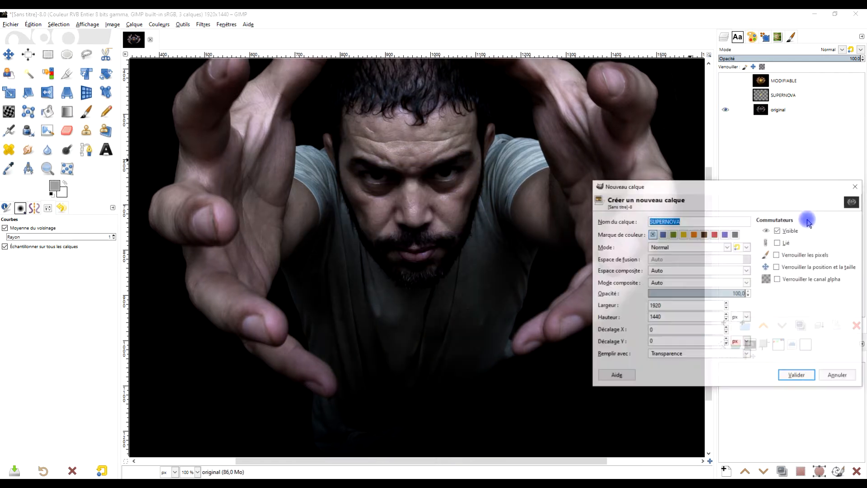
pyautogui.click(797, 376)
pyautogui.click(200, 26)
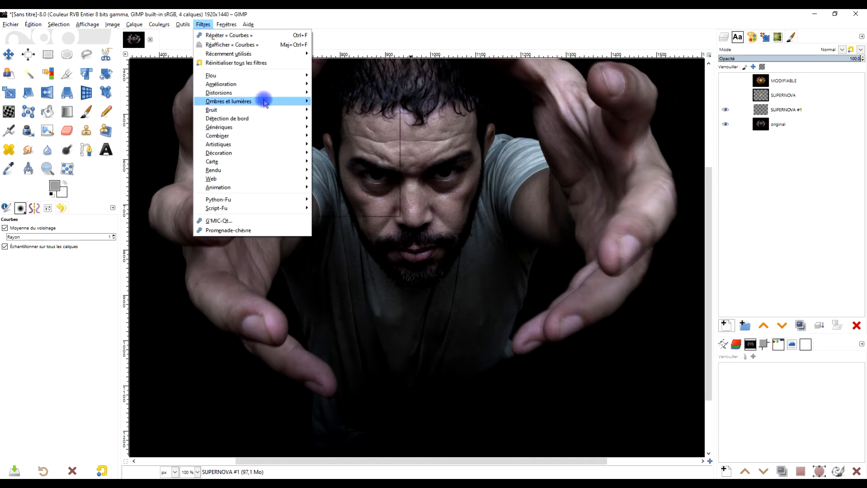
pyautogui.moveTo(260, 101)
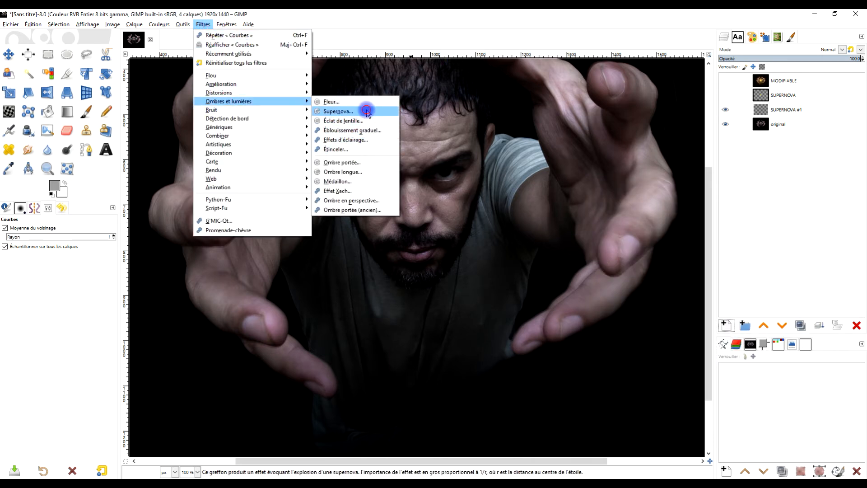
pyautogui.click(354, 111)
pyautogui.click(74, 116)
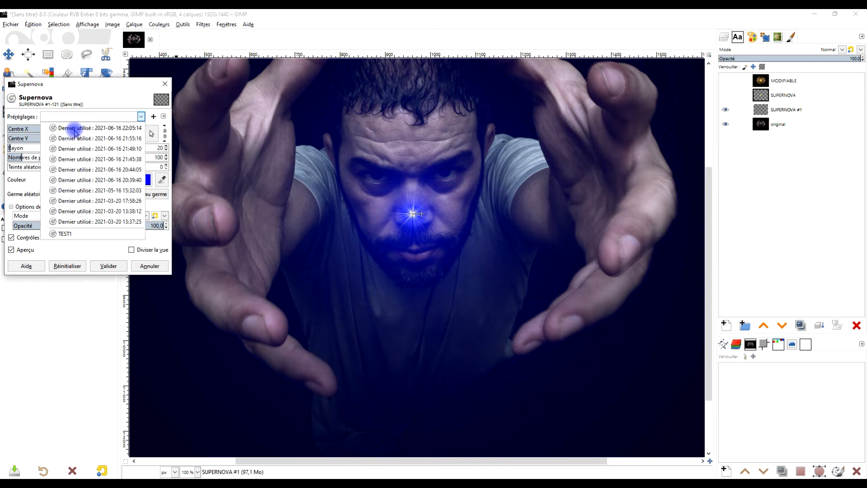
pyautogui.click(71, 126)
pyautogui.press('-')
pyautogui.press('-')
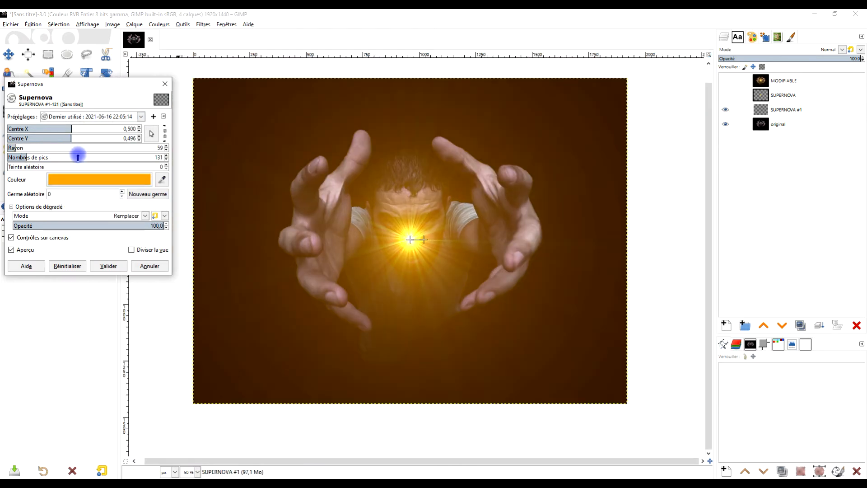
# Set the supernova's radius to 168 and the number of spikes to 507, and apply the filter.
pyautogui.click(15, 147)
pyautogui.moveTo(14, 147); pyautogui.dragTo(10, 146)
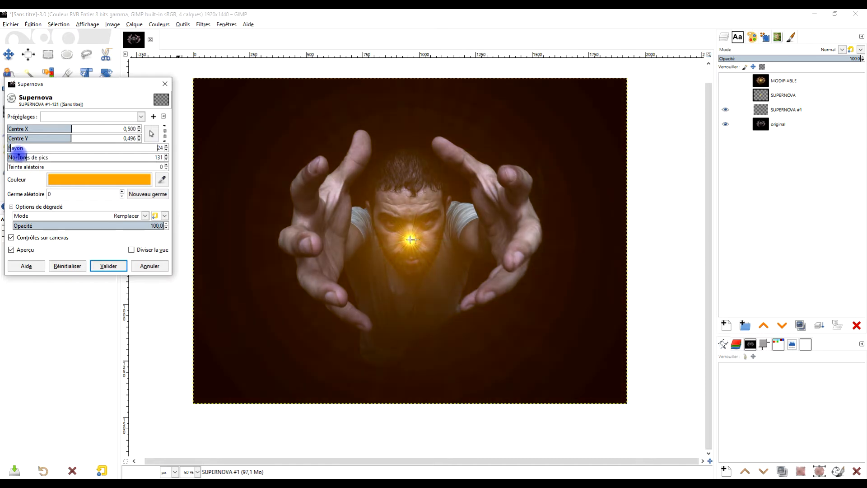
pyautogui.click(38, 157)
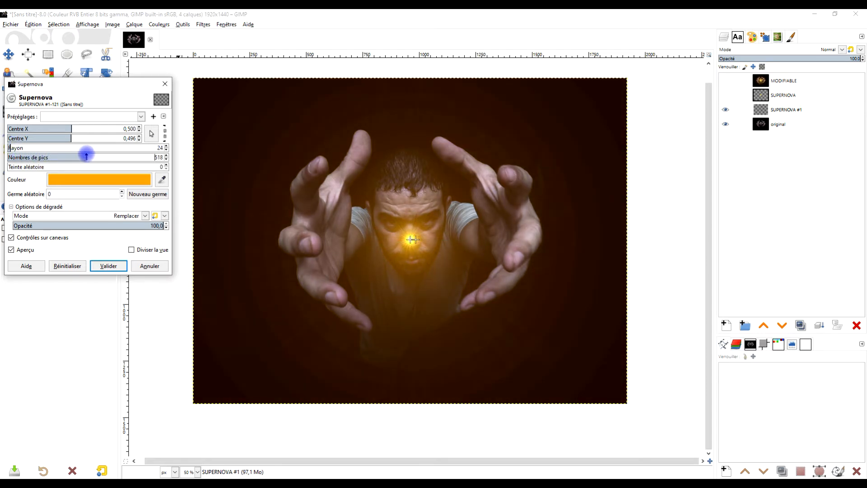
pyautogui.moveTo(86, 156); pyautogui.dragTo(85, 156)
pyautogui.moveTo(11, 147); pyautogui.dragTo(33, 148)
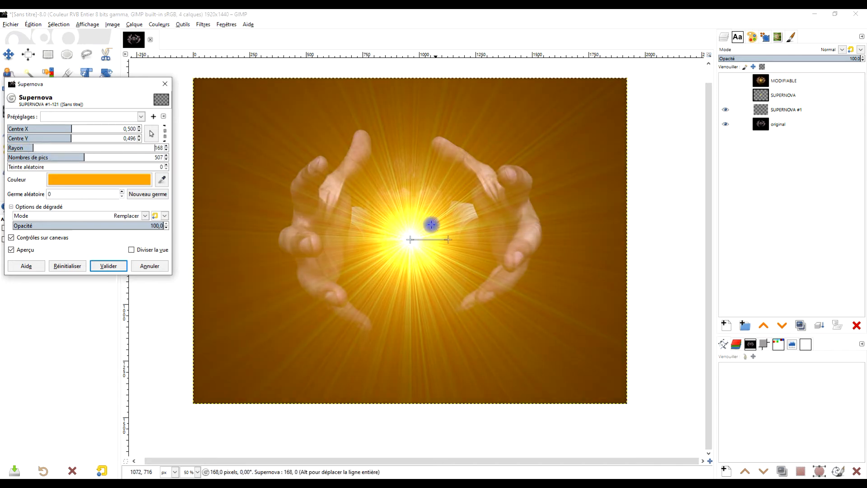
pyautogui.click(113, 267)
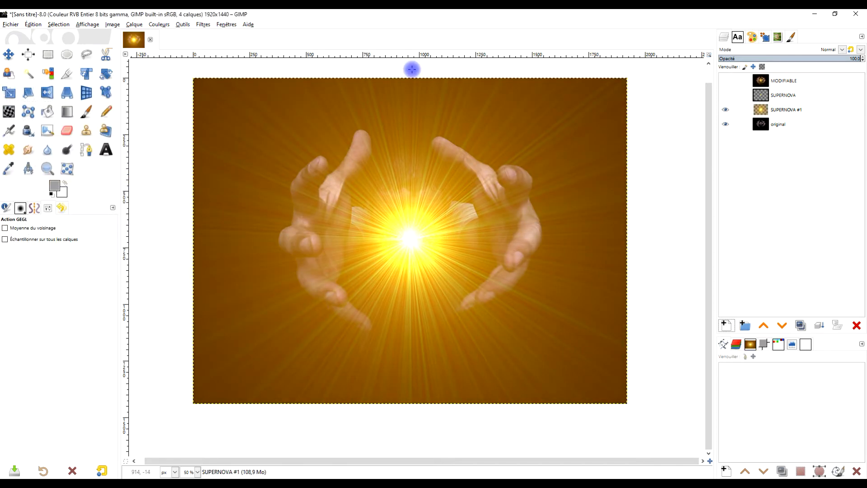
# Try lowering the SUPERNOVA #1 layer's alpha curve to output 51 at input 188, and cancel the Curves adjustment.
pyautogui.click(159, 24)
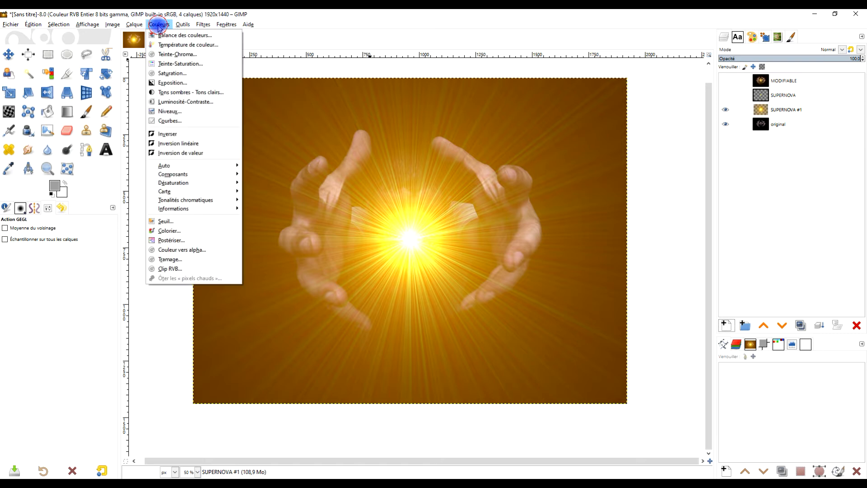
pyautogui.click(186, 121)
pyautogui.click(47, 126)
pyautogui.click(42, 180)
pyautogui.moveTo(91, 199); pyautogui.dragTo(127, 234)
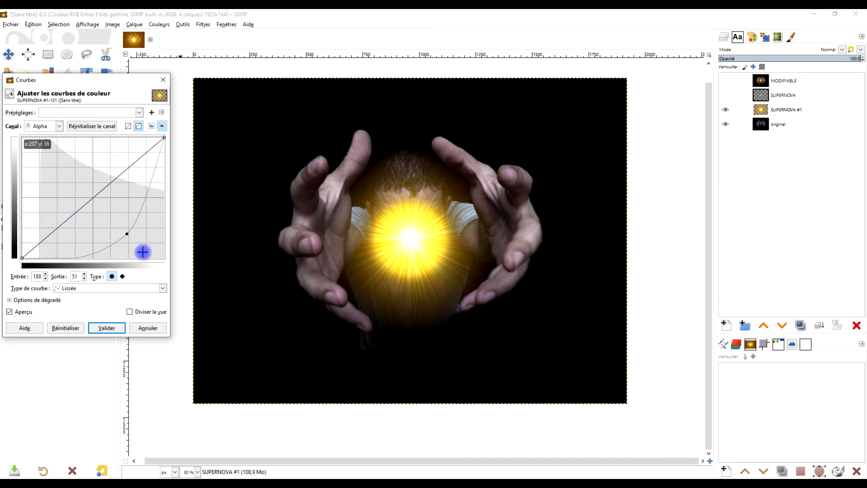
pyautogui.click(145, 327)
# Delete the SUPERNOVA #1 layer and make the SUPERNOVA layer visible again.
pyautogui.click(766, 112)
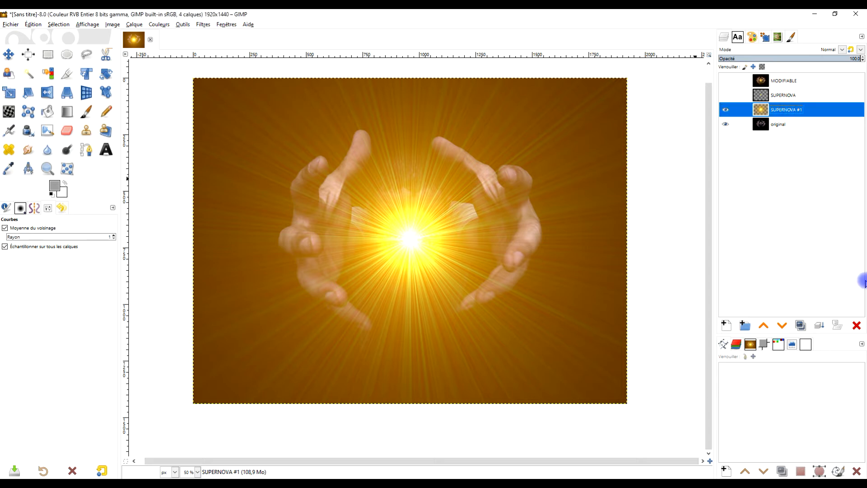
pyautogui.click(856, 325)
pyautogui.click(723, 95)
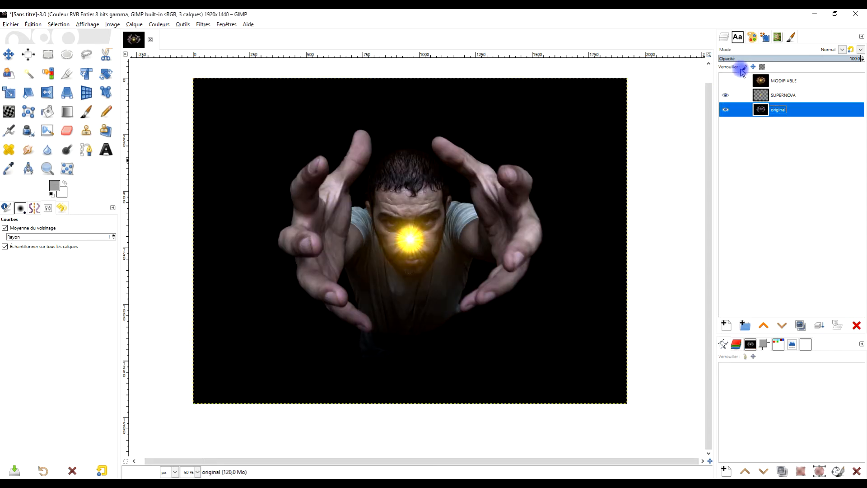
# Show the MODIFIABLE layer, lower its opacity to 47.6 and toggle its visibility to compare the blended light.
pyautogui.click(724, 81)
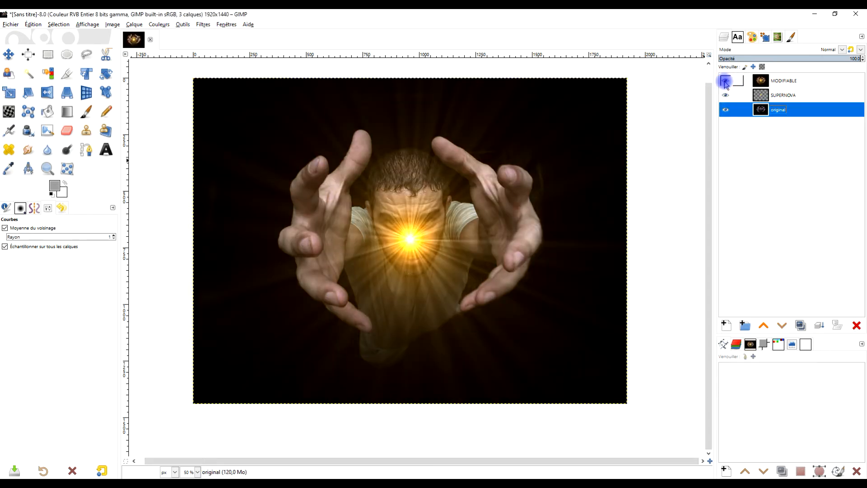
pyautogui.click(783, 83)
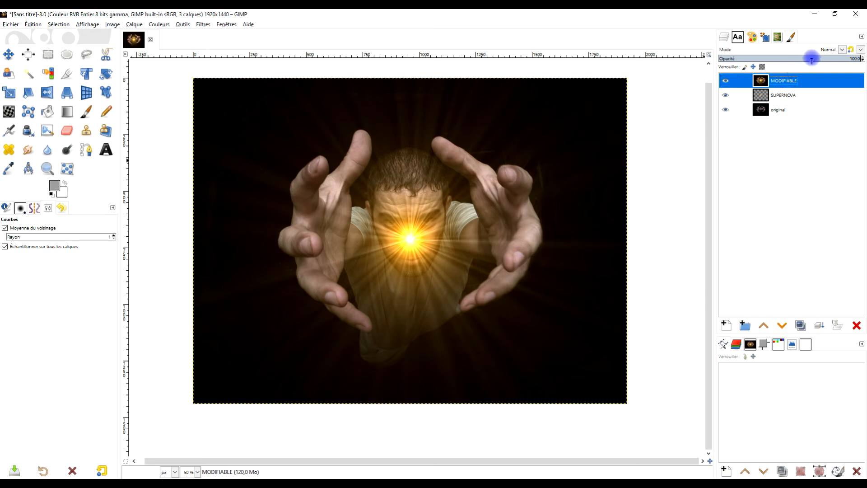
pyautogui.moveTo(811, 59); pyautogui.dragTo(809, 59)
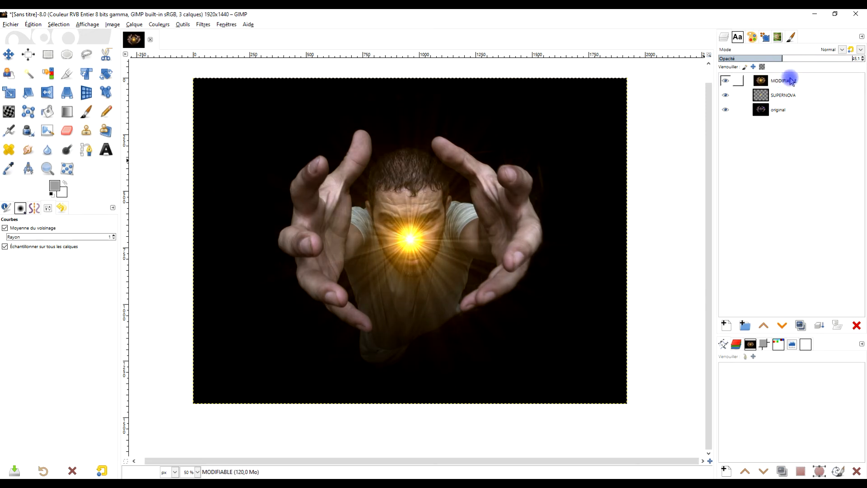
pyautogui.click(780, 97)
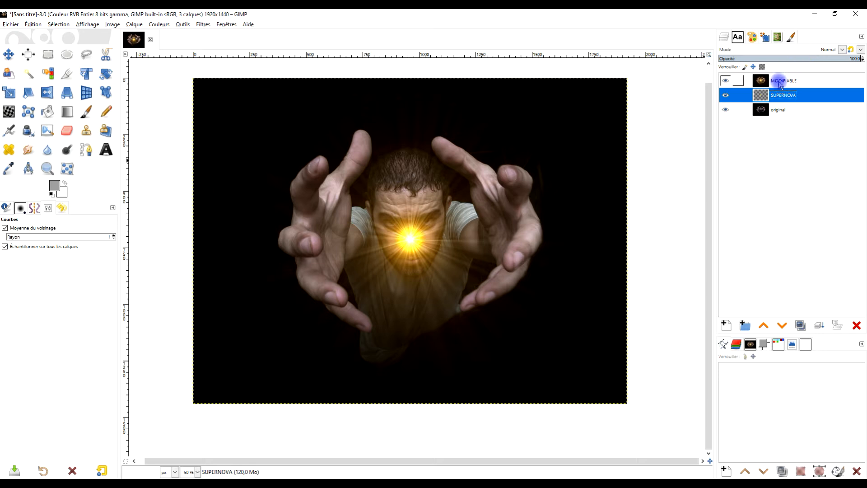
pyautogui.click(782, 83)
pyautogui.moveTo(782, 58); pyautogui.dragTo(775, 58)
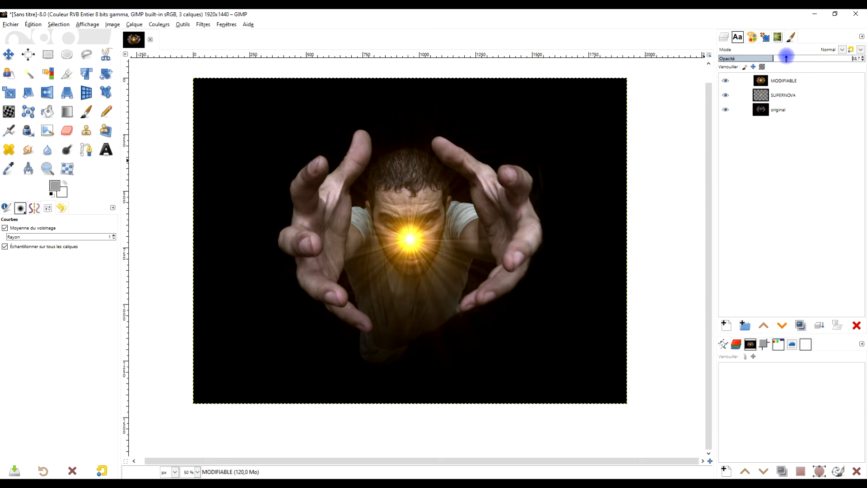
pyautogui.click(738, 81)
pyautogui.click(725, 81)
pyautogui.click(727, 83)
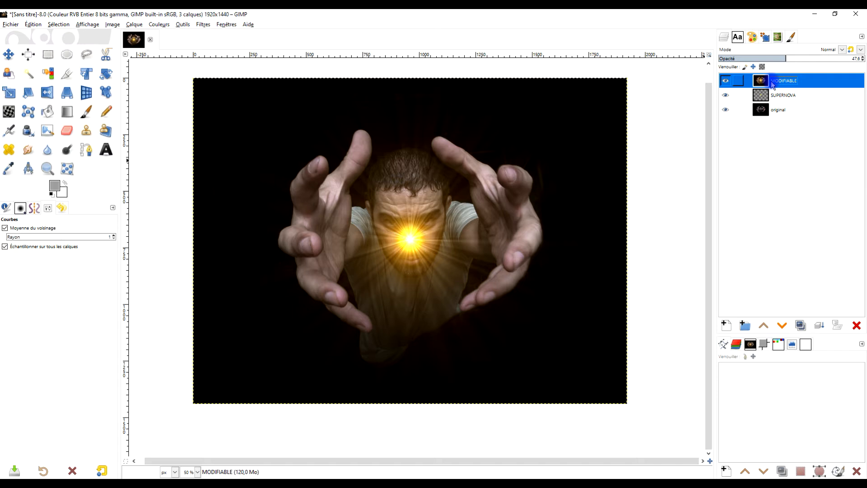
# Try lower opacities on the MODIFIABLE layer and settle its opacity at 45.4.
pyautogui.scroll(1, 408, 235)
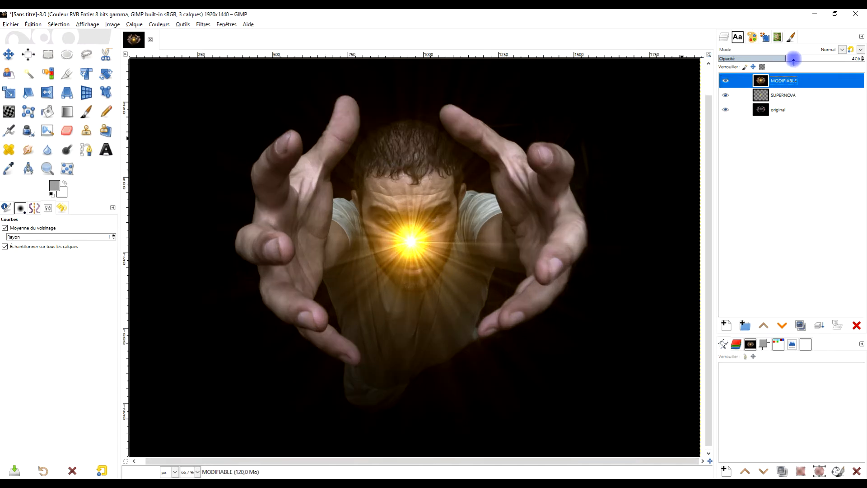
pyautogui.moveTo(785, 58); pyautogui.dragTo(732, 58)
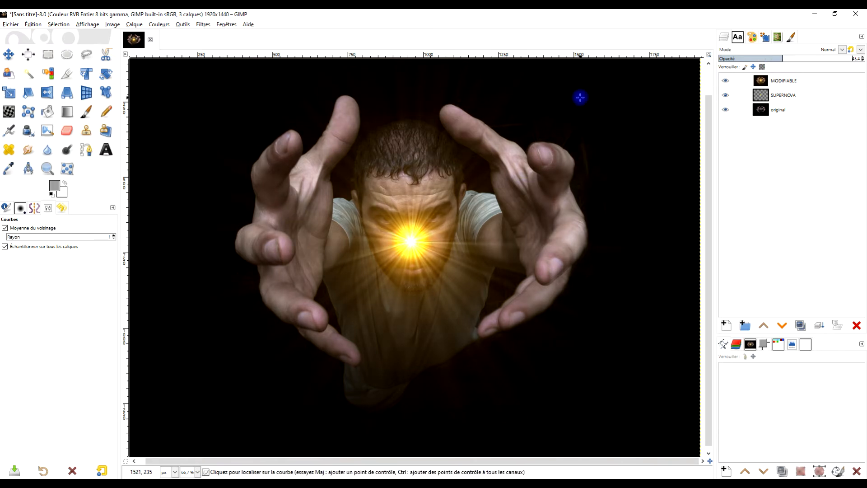
pyautogui.scroll(-1, 486, 208)
pyautogui.scroll(1, 478, 206)
# Add a transparent 1920 × 1440 px layer named éclat directly above the MODIFIABLE layer and select it.
pyautogui.click(770, 84)
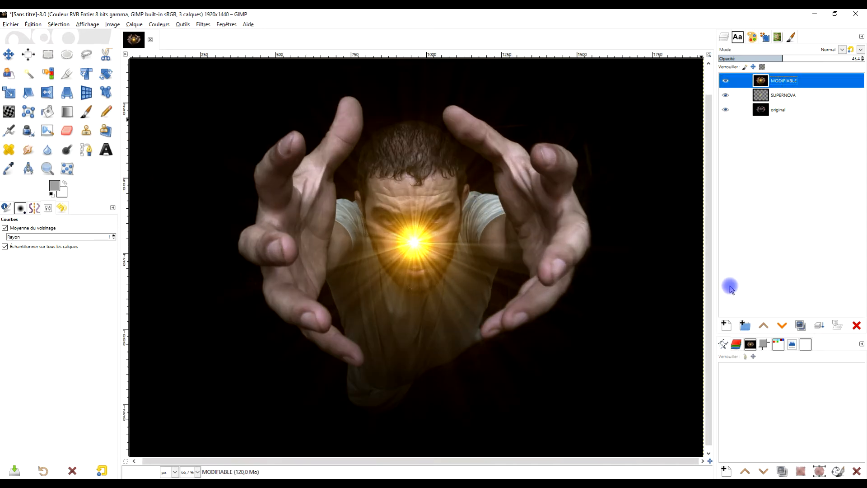
pyautogui.click(724, 326)
pyautogui.press('BackSpace')
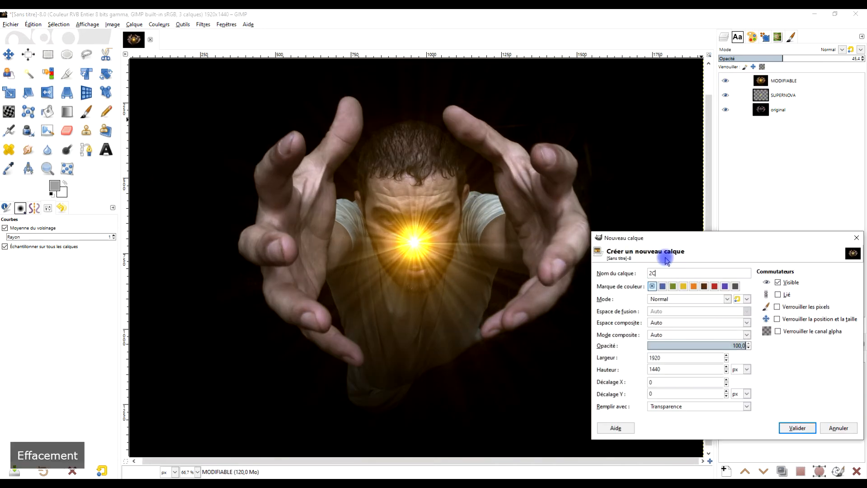
pyautogui.write('éclat')
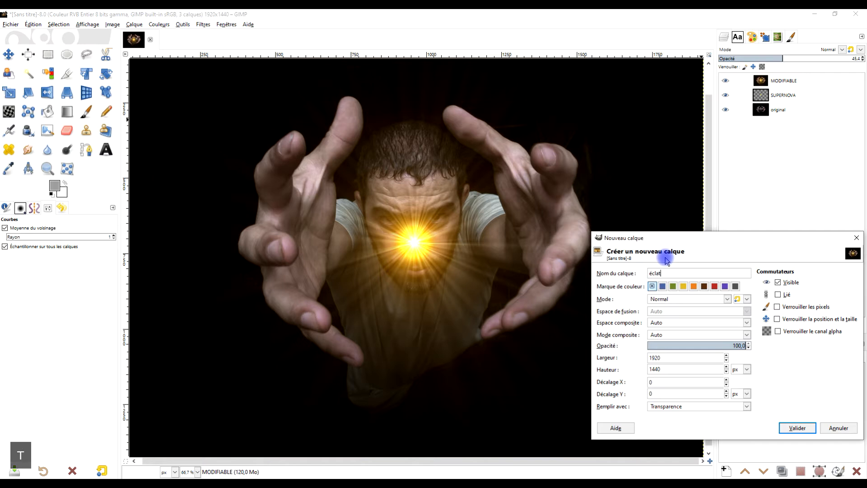
pyautogui.press('Return')
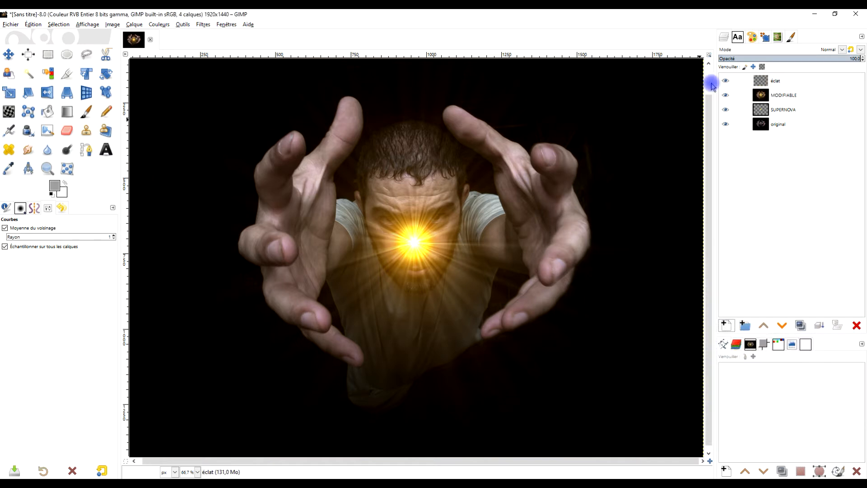
pyautogui.click(764, 81)
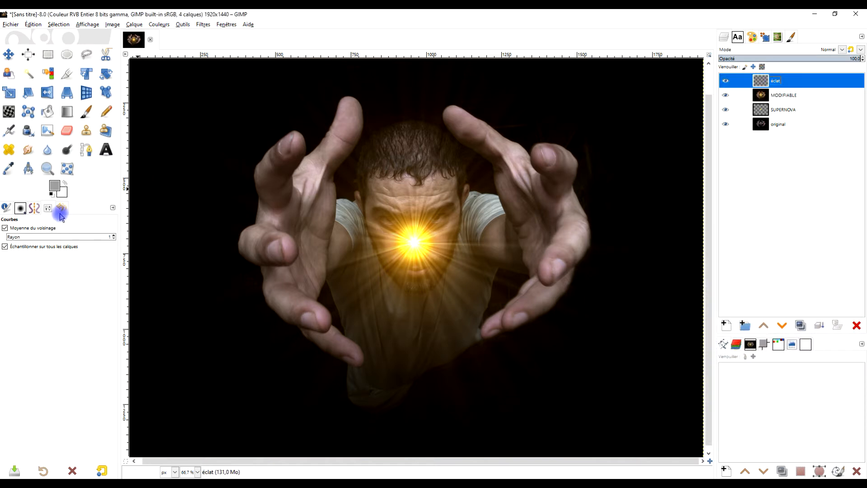
# Confirm grey 9f9f9f as the foreground colour for painting on the éclat layer.
pyautogui.click(54, 187)
pyautogui.moveTo(26, 106); pyautogui.dragTo(1, 100)
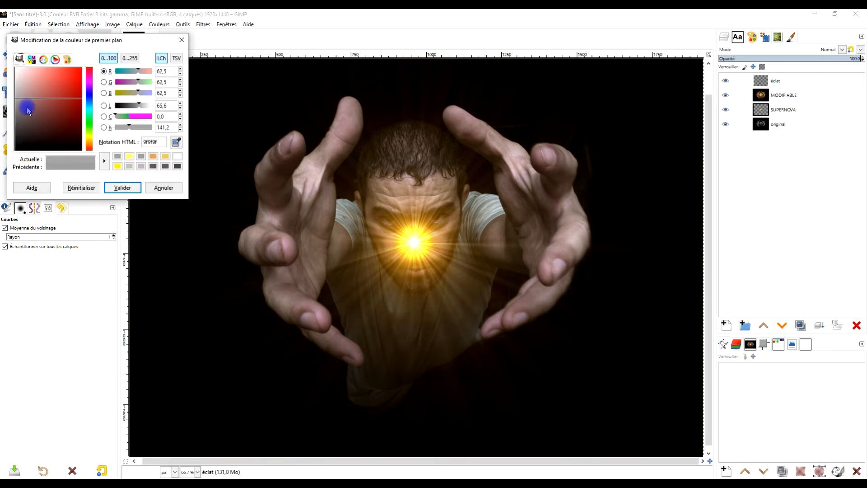
pyautogui.click(122, 188)
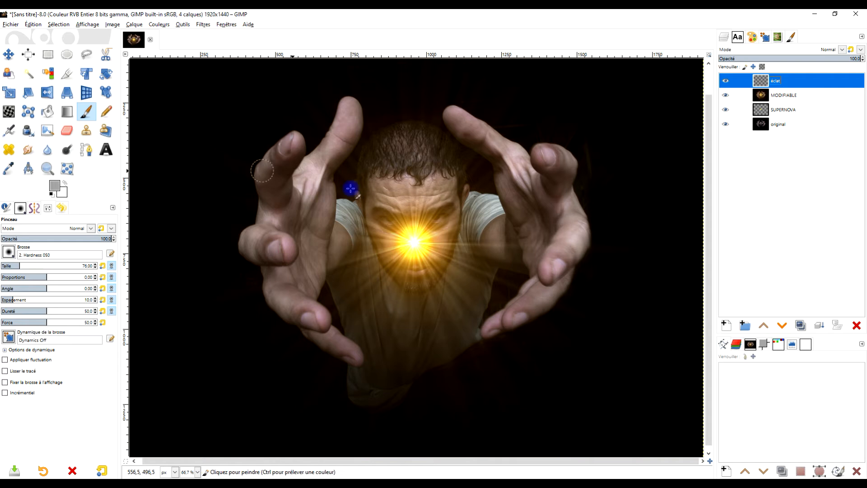
# Paint a grey stroke down the left-hand thumb into the palm with the Paintbrush, 2. Hardness 050 at size 76.
pyautogui.scroll(3, 358, 147)
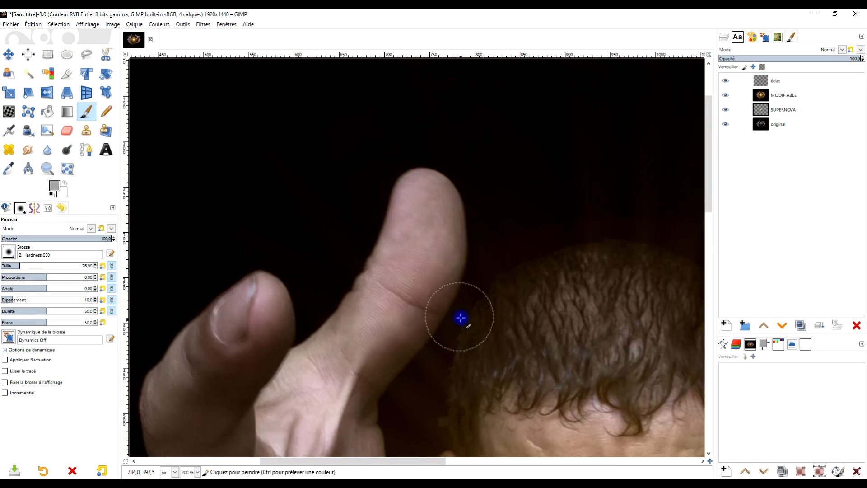
pyautogui.moveTo(436, 207)
pyautogui.mouseDown()
pyautogui.moveTo(430, 267)
pyautogui.moveTo(382, 349)
pyautogui.mouseUp()
pyautogui.click(43, 254)
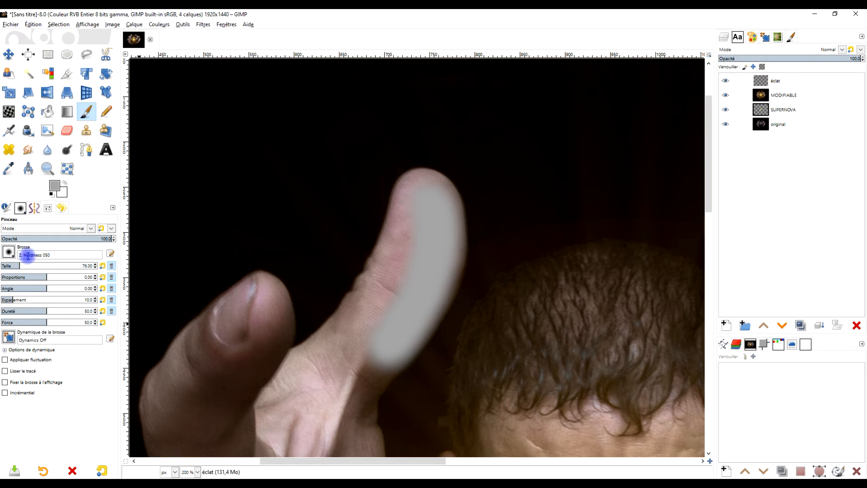
pyautogui.click(7, 252)
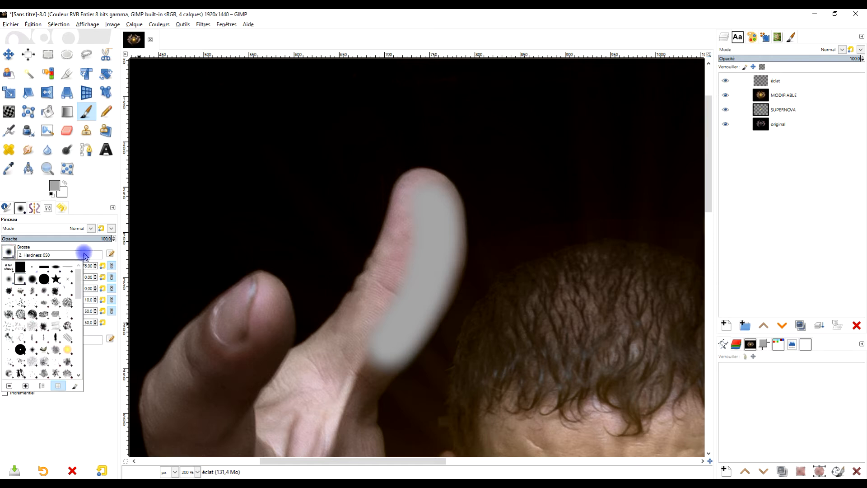
pyautogui.click(116, 251)
pyautogui.moveTo(405, 324); pyautogui.dragTo(416, 135)
pyautogui.moveTo(385, 167)
pyautogui.mouseDown()
pyautogui.moveTo(370, 192)
pyautogui.moveTo(359, 244)
pyautogui.mouseUp()
# Set the blend mode of the éclat layer to Éclaircir.
pyautogui.click(771, 112)
pyautogui.click(790, 84)
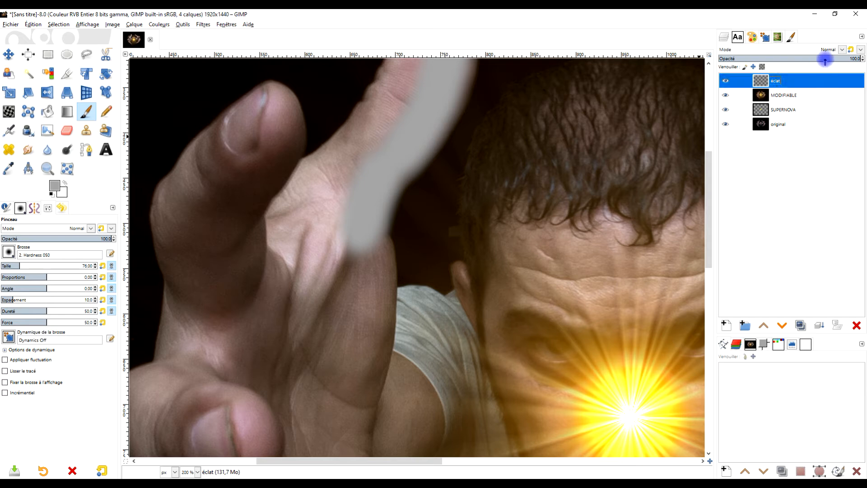
pyautogui.click(839, 50)
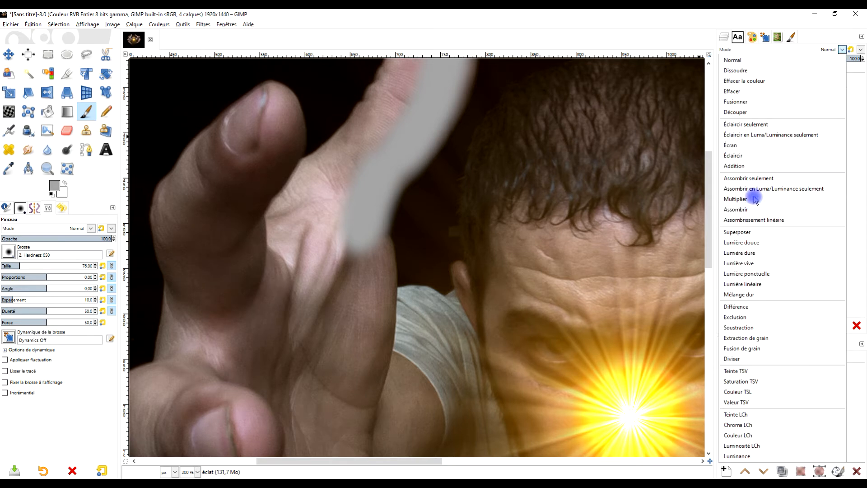
pyautogui.click(733, 155)
# Paint the light-facing areas of the left-hand palm and fingers, plus the adjacent upper arm and shirt sleeve, on the éclat layer.
pyautogui.scroll(-2, 438, 216)
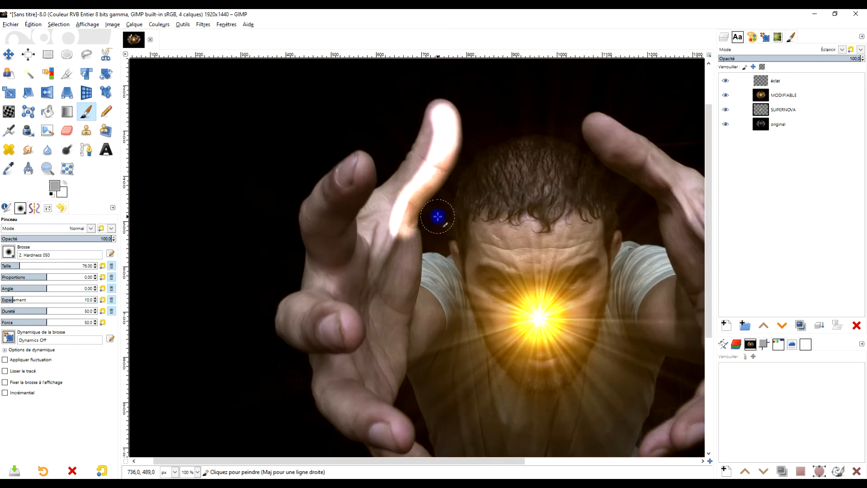
pyautogui.scroll(2, 438, 216)
pyautogui.scroll(-2, 407, 194)
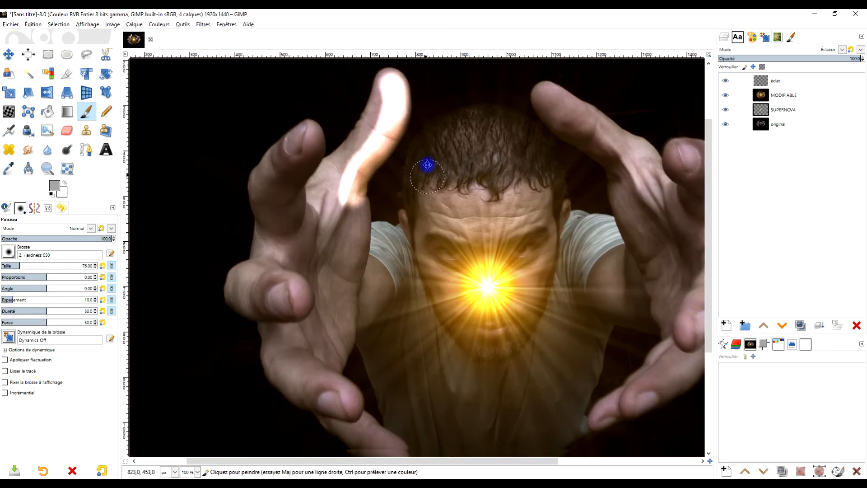
pyautogui.scroll(-1, 364, 195)
pyautogui.moveTo(353, 182)
pyautogui.mouseDown()
pyautogui.moveTo(335, 294)
pyautogui.moveTo(344, 265)
pyautogui.moveTo(386, 219)
pyautogui.moveTo(373, 257)
pyautogui.moveTo(400, 215)
pyautogui.moveTo(368, 217)
pyautogui.moveTo(360, 259)
pyautogui.moveTo(392, 248)
pyautogui.moveTo(351, 274)
pyautogui.moveTo(325, 306)
pyautogui.moveTo(333, 185)
pyautogui.moveTo(311, 240)
pyautogui.moveTo(301, 206)
pyautogui.moveTo(344, 280)
pyautogui.mouseUp()
pyautogui.scroll(2, 345, 282)
pyautogui.moveTo(314, 323)
pyautogui.mouseDown()
pyautogui.moveTo(300, 306)
pyautogui.moveTo(291, 230)
pyautogui.moveTo(332, 157)
pyautogui.moveTo(336, 117)
pyautogui.moveTo(292, 247)
pyautogui.moveTo(303, 322)
pyautogui.moveTo(360, 296)
pyautogui.moveTo(356, 170)
pyautogui.mouseUp()
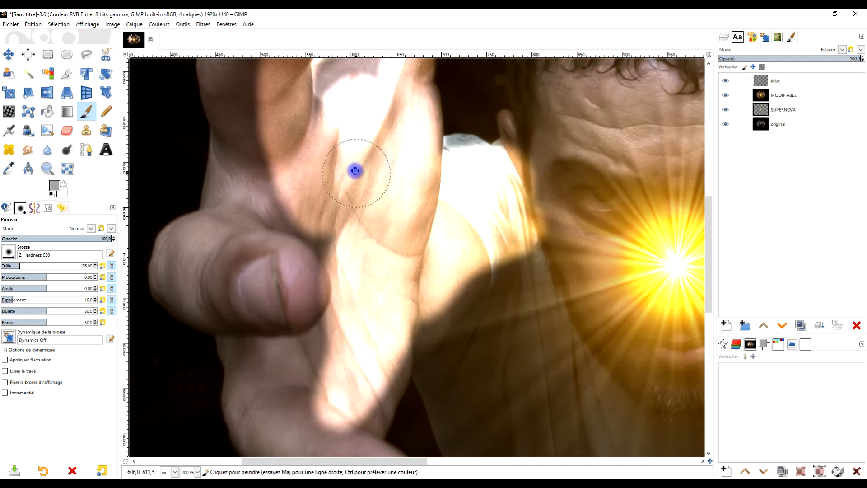
pyautogui.moveTo(311, 210)
pyautogui.mouseDown()
pyautogui.moveTo(316, 274)
pyautogui.moveTo(285, 228)
pyautogui.moveTo(279, 188)
pyautogui.mouseUp()
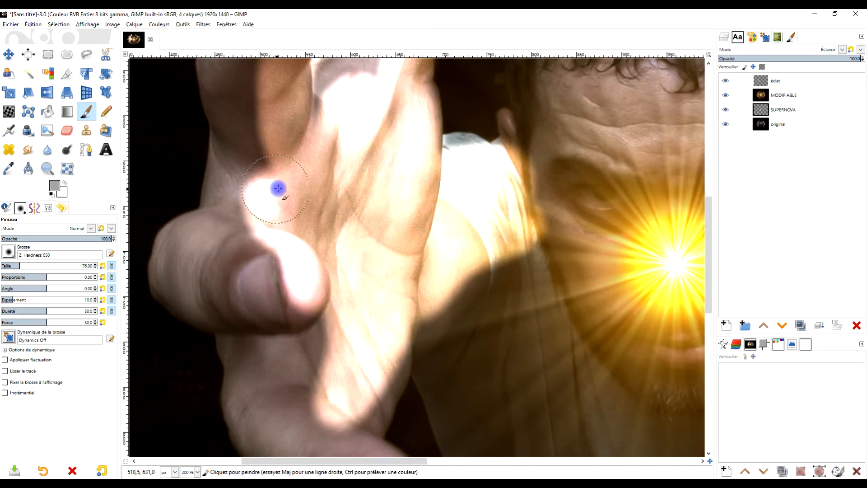
pyautogui.moveTo(385, 290)
pyautogui.mouseDown()
pyautogui.moveTo(277, 165)
pyautogui.moveTo(266, 165)
pyautogui.moveTo(288, 159)
pyautogui.moveTo(284, 226)
pyautogui.moveTo(302, 231)
pyautogui.moveTo(356, 295)
pyautogui.mouseUp()
pyautogui.moveTo(406, 352)
pyautogui.mouseDown()
pyautogui.moveTo(335, 233)
pyautogui.moveTo(324, 235)
pyautogui.moveTo(426, 290)
pyautogui.mouseUp()
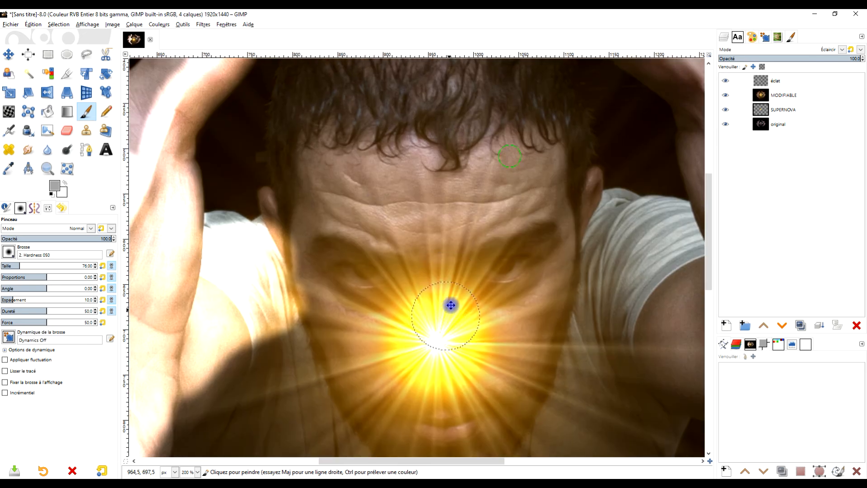
# Paint over the face from hairline to chin and along the light-facing palm and fingers of the right-hand hand.
pyautogui.moveTo(309, 163)
pyautogui.mouseDown()
pyautogui.moveTo(533, 164)
pyautogui.moveTo(504, 183)
pyautogui.moveTo(318, 197)
pyautogui.moveTo(372, 220)
pyautogui.moveTo(455, 234)
pyautogui.moveTo(555, 210)
pyautogui.moveTo(555, 234)
pyautogui.moveTo(518, 264)
pyautogui.moveTo(446, 277)
pyautogui.moveTo(322, 258)
pyautogui.moveTo(355, 302)
pyautogui.moveTo(364, 343)
pyautogui.moveTo(312, 238)
pyautogui.moveTo(314, 188)
pyautogui.moveTo(361, 171)
pyautogui.moveTo(540, 222)
pyautogui.moveTo(536, 330)
pyautogui.moveTo(513, 341)
pyautogui.moveTo(489, 307)
pyautogui.moveTo(495, 358)
pyautogui.moveTo(360, 372)
pyautogui.moveTo(351, 394)
pyautogui.moveTo(417, 410)
pyautogui.moveTo(526, 397)
pyautogui.mouseUp()
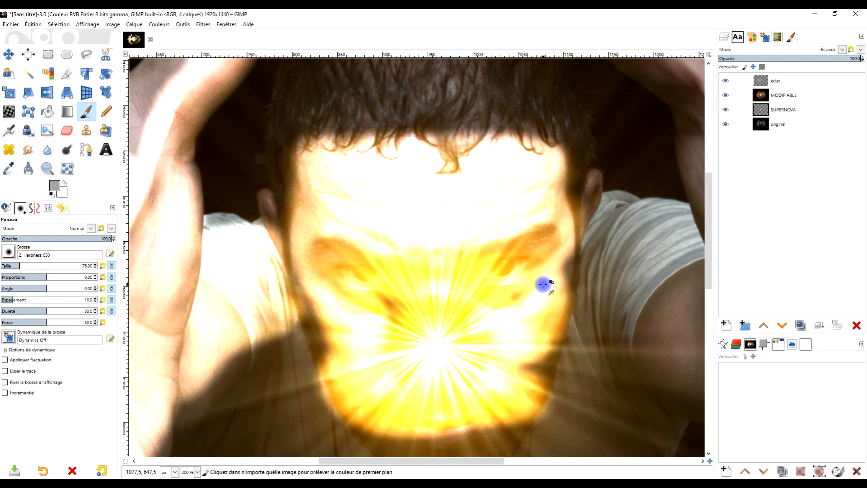
pyautogui.keyDown('ctrl'); pyautogui.scroll(-2, 543, 287); pyautogui.keyUp('ctrl')
pyautogui.moveTo(547, 274); pyautogui.dragTo(408, 256)
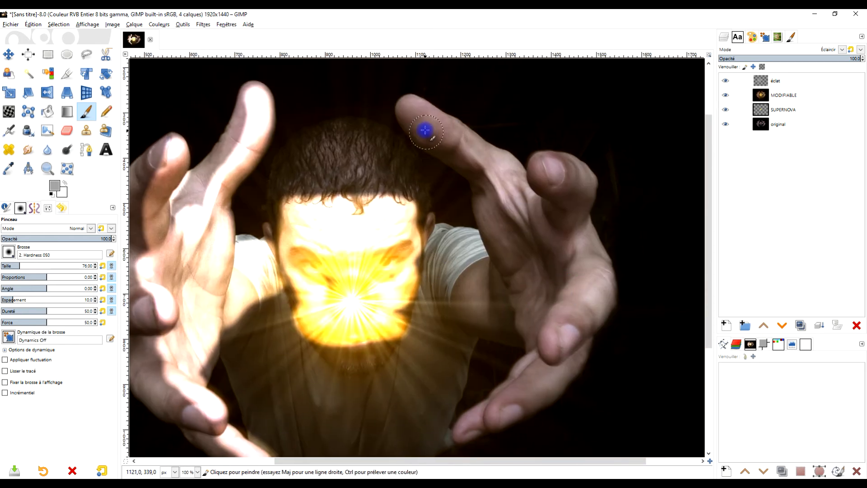
pyautogui.moveTo(406, 111)
pyautogui.mouseDown()
pyautogui.moveTo(440, 151)
pyautogui.moveTo(488, 179)
pyautogui.moveTo(507, 276)
pyautogui.moveTo(506, 208)
pyautogui.moveTo(532, 261)
pyautogui.moveTo(549, 203)
pyautogui.moveTo(536, 191)
pyautogui.moveTo(546, 220)
pyautogui.moveTo(533, 316)
pyautogui.moveTo(523, 270)
pyautogui.moveTo(524, 284)
pyautogui.moveTo(557, 307)
pyautogui.moveTo(493, 193)
pyautogui.moveTo(503, 243)
pyautogui.moveTo(529, 197)
pyautogui.moveTo(528, 145)
pyautogui.moveTo(504, 270)
pyautogui.moveTo(429, 346)
pyautogui.mouseUp()
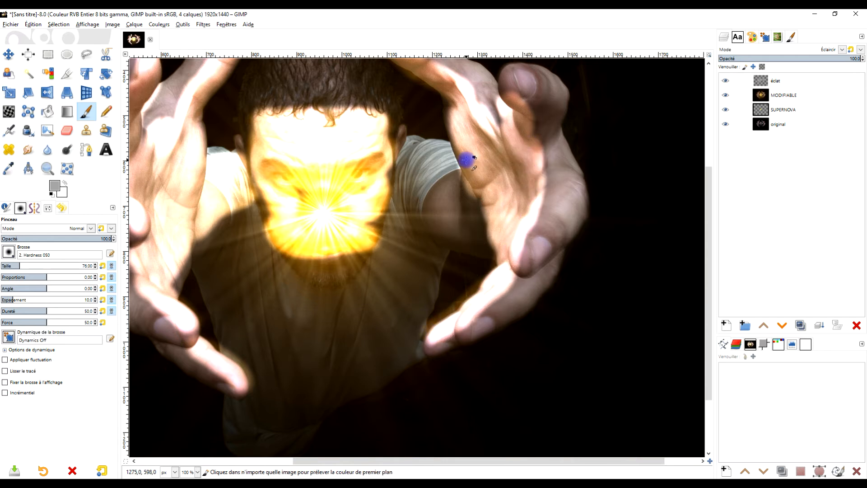
pyautogui.keyDown('ctrl'); pyautogui.scroll(-1, 464, 161); pyautogui.keyUp('ctrl')
pyautogui.keyDown('ctrl'); pyautogui.scroll(1, 401, 141); pyautogui.keyUp('ctrl')
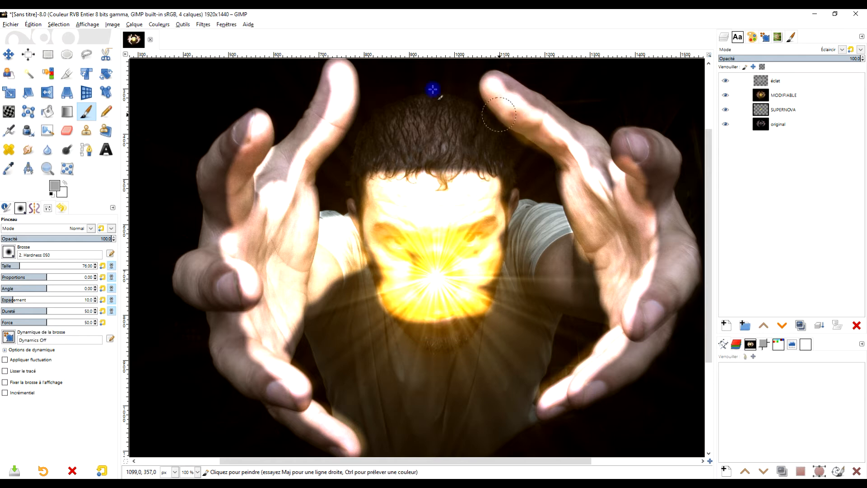
# Colorize the éclat layer with the dark yellow-brown colour 362f08.
pyautogui.click(159, 24)
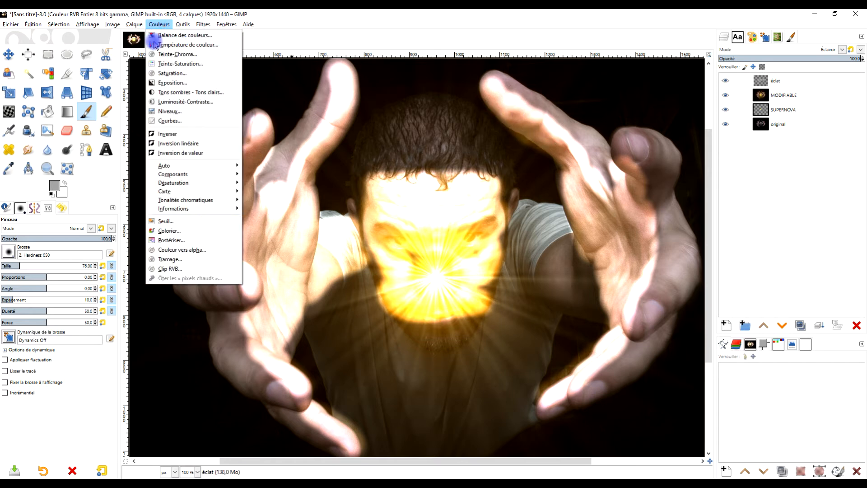
pyautogui.click(194, 231)
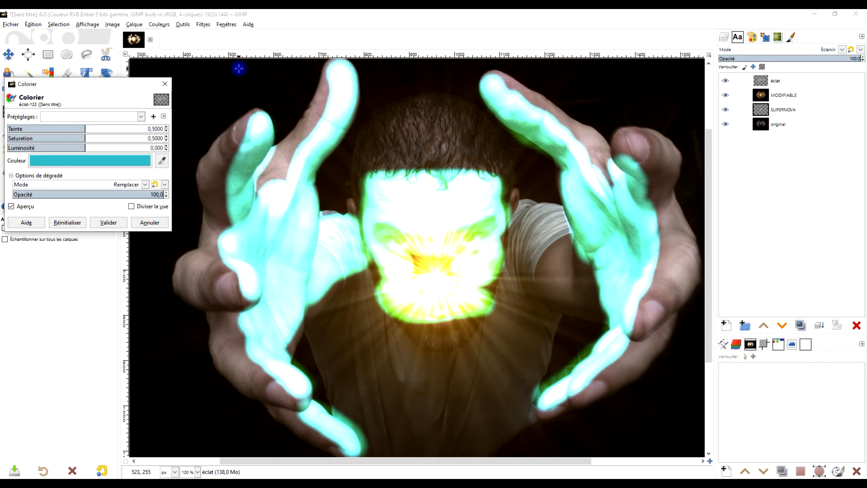
pyautogui.click(75, 169)
pyautogui.click(84, 197)
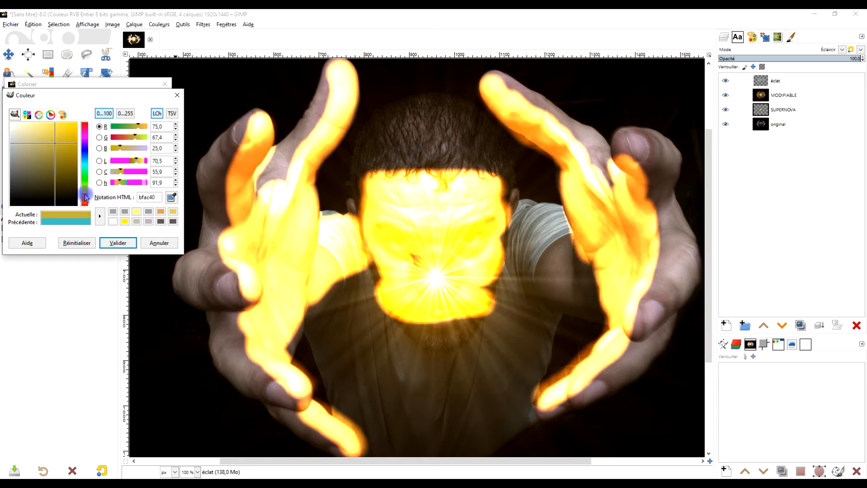
pyautogui.moveTo(56, 147); pyautogui.dragTo(56, 185)
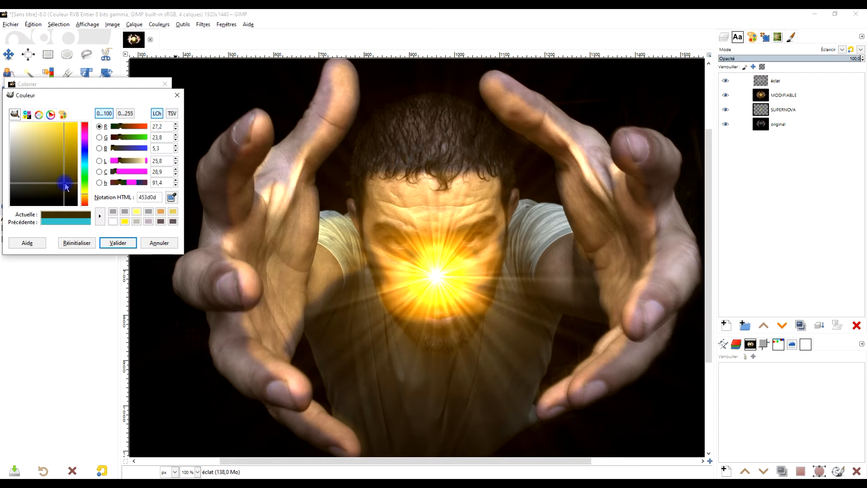
pyautogui.moveTo(67, 185); pyautogui.dragTo(68, 187)
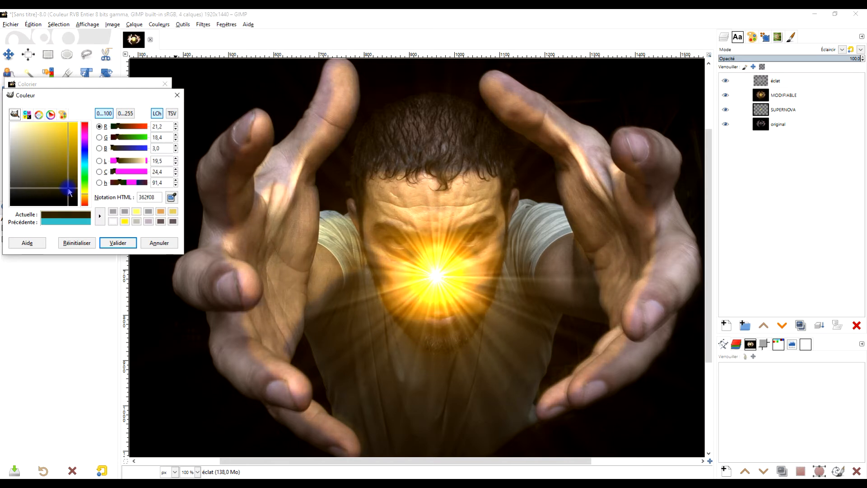
pyautogui.click(125, 244)
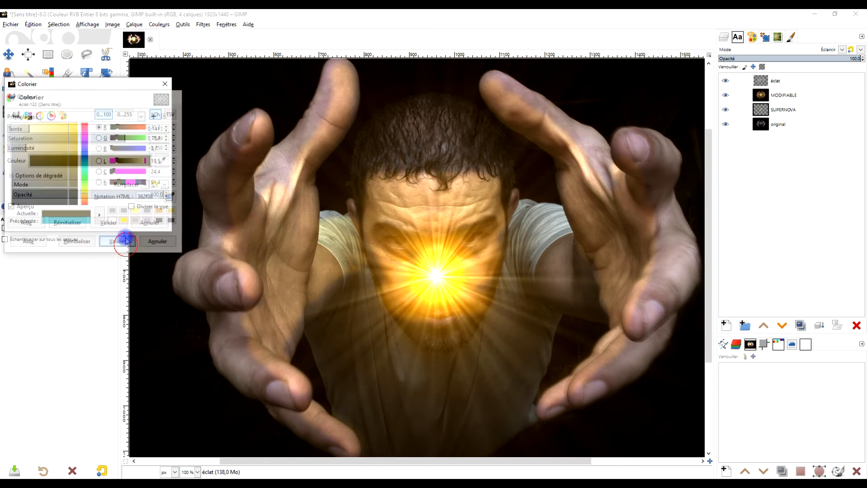
pyautogui.click(109, 222)
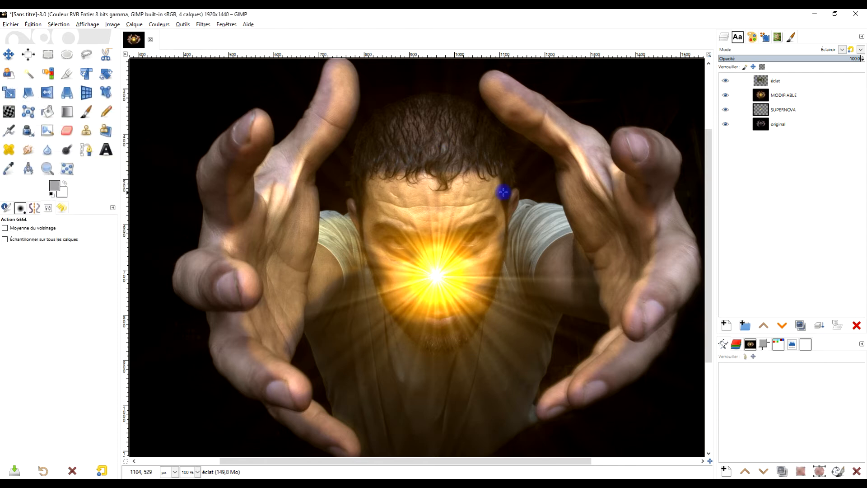
# Blend the painted light edges on the left-hand thumb and upper palm with the Smudge tool at size 76.
pyautogui.click(29, 154)
pyautogui.keyDown('ctrl'); pyautogui.scroll(3, 522, 163); pyautogui.keyUp('ctrl')
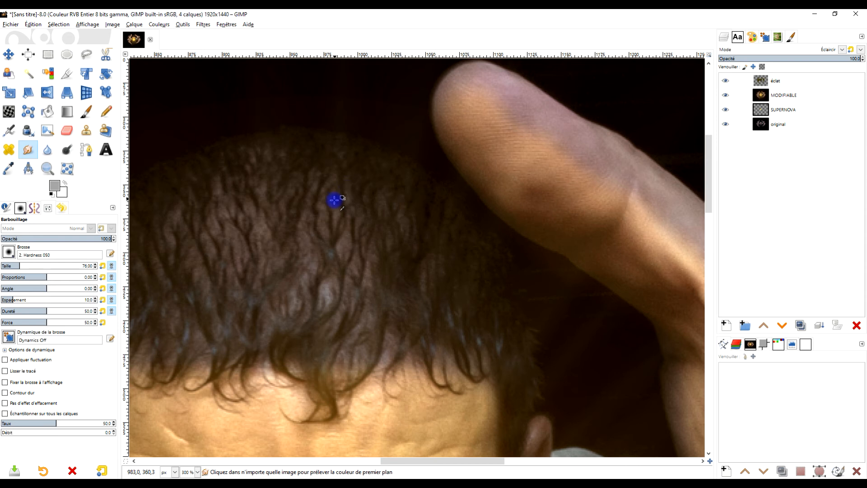
pyautogui.keyDown('ctrl'); pyautogui.scroll(-3, 334, 200); pyautogui.keyUp('ctrl')
pyautogui.keyDown('ctrl'); pyautogui.scroll(2, 494, 193); pyautogui.keyUp('ctrl')
pyautogui.moveTo(462, 178)
pyautogui.mouseDown()
pyautogui.moveTo(420, 220)
pyautogui.moveTo(450, 150)
pyautogui.moveTo(406, 226)
pyautogui.moveTo(452, 152)
pyautogui.moveTo(422, 205)
pyautogui.moveTo(448, 191)
pyautogui.moveTo(406, 283)
pyautogui.moveTo(439, 228)
pyautogui.moveTo(361, 312)
pyautogui.moveTo(411, 260)
pyautogui.moveTo(337, 354)
pyautogui.moveTo(374, 327)
pyautogui.moveTo(342, 352)
pyautogui.moveTo(360, 366)
pyautogui.moveTo(323, 368)
pyautogui.mouseUp()
pyautogui.moveTo(379, 369); pyautogui.dragTo(385, 236)
pyautogui.keyDown('ctrl'); pyautogui.scroll(-1, 378, 242); pyautogui.keyUp('ctrl')
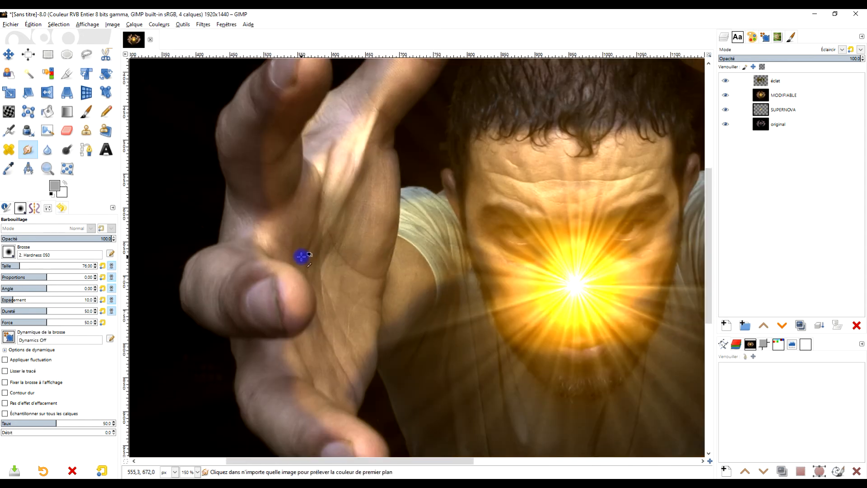
# Smudge the light edges on the left-hand hand's fingers, lower palm and the nearby arm.
pyautogui.moveTo(314, 267); pyautogui.dragTo(335, 220)
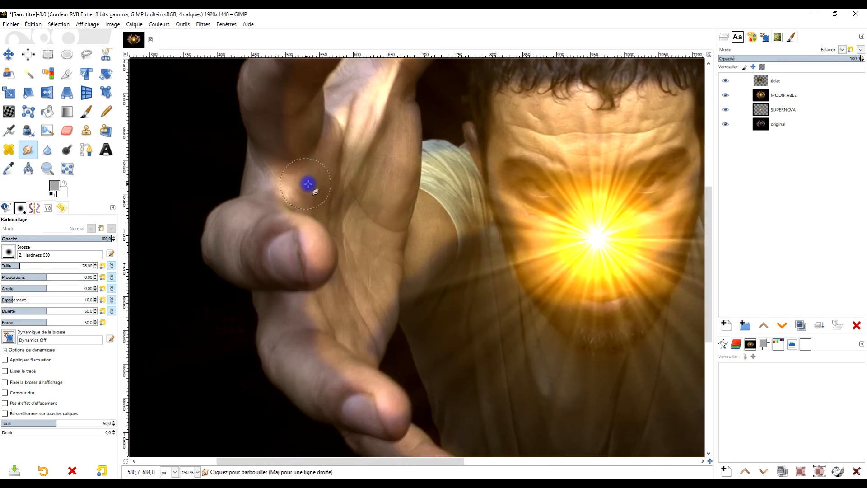
pyautogui.moveTo(307, 183); pyautogui.dragTo(469, 287)
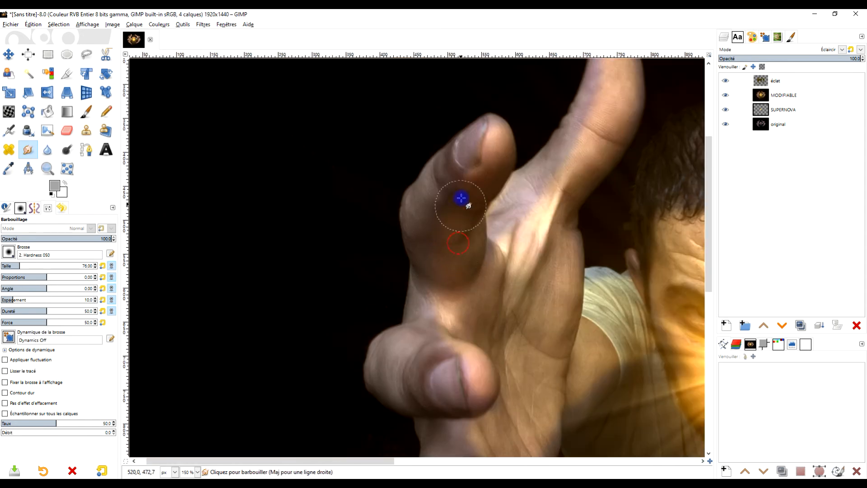
pyautogui.moveTo(586, 320); pyautogui.dragTo(495, 138)
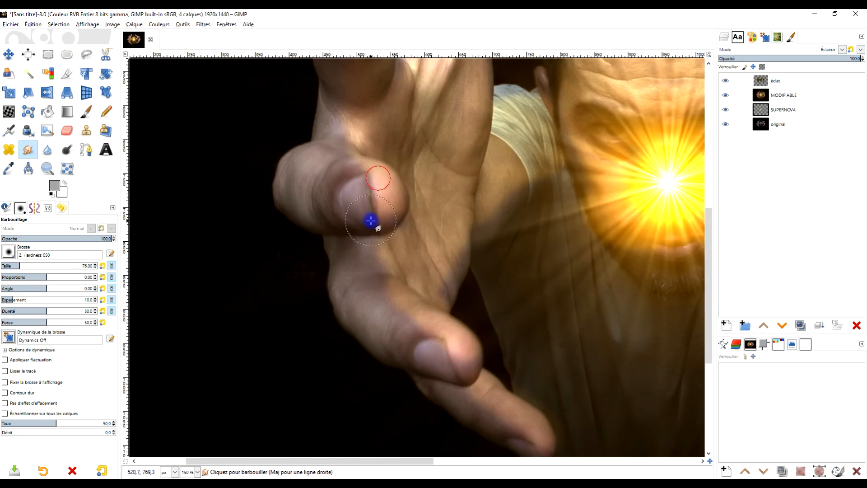
pyautogui.moveTo(429, 258)
pyautogui.mouseDown()
pyautogui.moveTo(390, 209)
pyautogui.moveTo(370, 221)
pyautogui.moveTo(336, 199)
pyautogui.moveTo(375, 226)
pyautogui.moveTo(321, 210)
pyautogui.moveTo(379, 244)
pyautogui.moveTo(365, 273)
pyautogui.moveTo(383, 274)
pyautogui.moveTo(401, 296)
pyautogui.mouseUp()
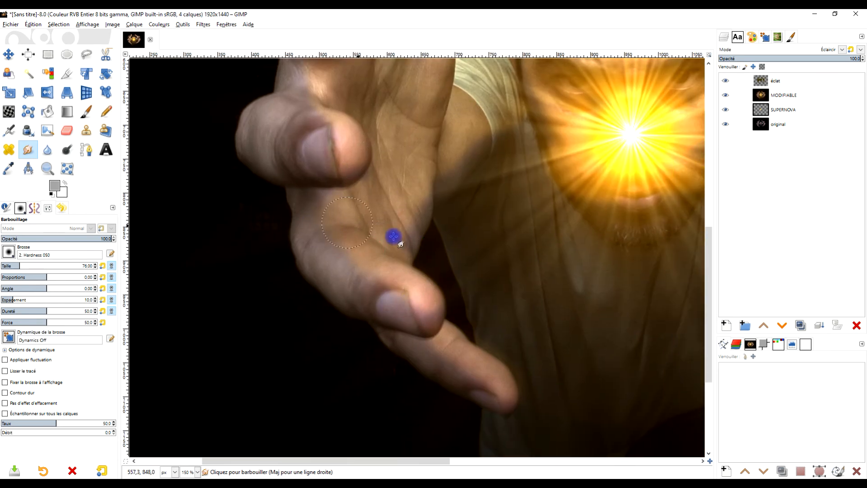
pyautogui.hscroll(5, 385, 230)
pyautogui.scroll(-1, 385, 230)
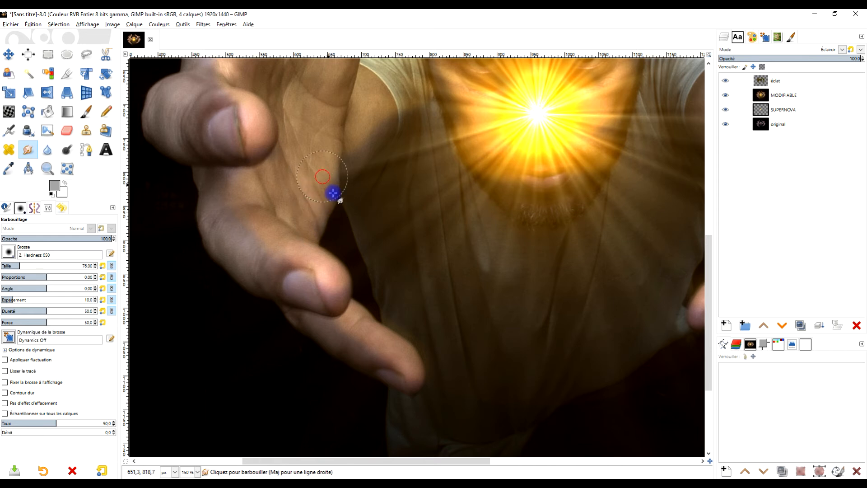
pyautogui.moveTo(323, 135)
pyautogui.mouseDown()
pyautogui.moveTo(351, 157)
pyautogui.moveTo(392, 121)
pyautogui.moveTo(360, 133)
pyautogui.moveTo(403, 128)
pyautogui.moveTo(387, 120)
pyautogui.moveTo(457, 110)
pyautogui.moveTo(503, 162)
pyautogui.mouseUp()
# Smudge the light edges along the palm, fingers and thumb of the right-hand hand.
pyautogui.hscroll(8, 504, 162)
pyautogui.scroll(5, 504, 161)
pyautogui.hscroll(4, 532, 261)
pyautogui.scroll(3, 533, 262)
pyautogui.moveTo(533, 262)
pyautogui.mouseDown()
pyautogui.moveTo(498, 345)
pyautogui.moveTo(534, 237)
pyautogui.moveTo(483, 311)
pyautogui.mouseUp()
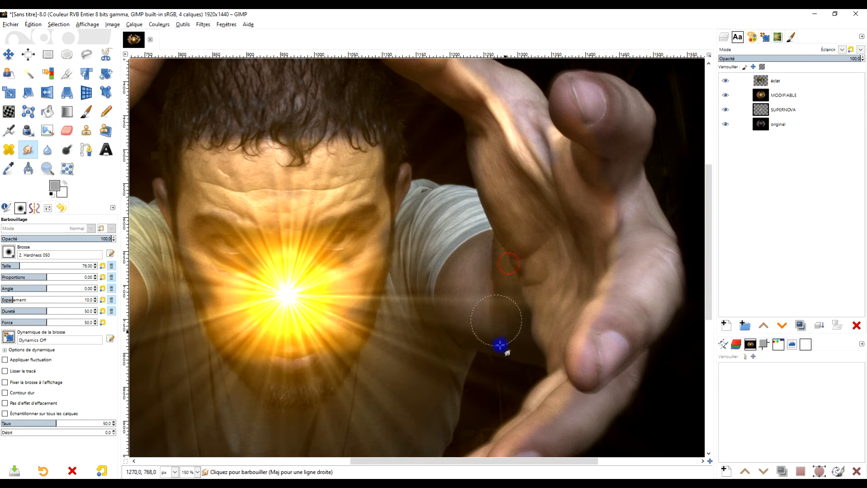
pyautogui.scroll(4, 571, 362)
pyautogui.hscroll(-1, 571, 362)
pyautogui.moveTo(529, 365)
pyautogui.mouseDown()
pyautogui.moveTo(540, 202)
pyautogui.moveTo(569, 362)
pyautogui.moveTo(543, 223)
pyautogui.moveTo(512, 193)
pyautogui.moveTo(530, 238)
pyautogui.moveTo(467, 153)
pyautogui.moveTo(487, 191)
pyautogui.moveTo(415, 128)
pyautogui.moveTo(422, 138)
pyautogui.moveTo(389, 127)
pyautogui.moveTo(457, 178)
pyautogui.moveTo(528, 213)
pyautogui.moveTo(514, 208)
pyautogui.moveTo(568, 265)
pyautogui.moveTo(546, 253)
pyautogui.moveTo(612, 316)
pyautogui.moveTo(618, 339)
pyautogui.moveTo(585, 181)
pyautogui.moveTo(513, 209)
pyautogui.moveTo(524, 233)
pyautogui.moveTo(435, 248)
pyautogui.mouseUp()
# Smudge the light edges around the cheeks, chin and forehead, and enlarge the Smudge brush to size 240.
pyautogui.scroll(-3, 603, 296)
pyautogui.hscroll(-2, 513, 208)
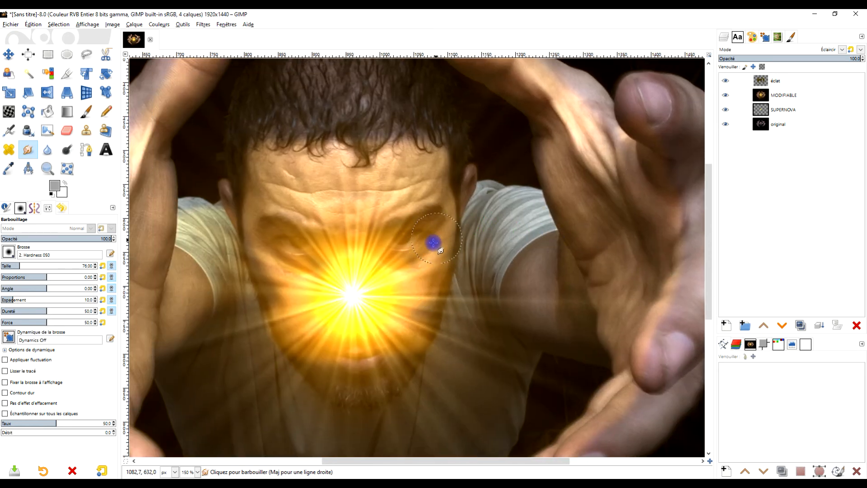
pyautogui.moveTo(266, 289); pyautogui.dragTo(262, 240)
pyautogui.moveTo(295, 313)
pyautogui.mouseDown()
pyautogui.moveTo(348, 390)
pyautogui.moveTo(387, 394)
pyautogui.mouseUp()
pyautogui.moveTo(421, 334); pyautogui.dragTo(411, 370)
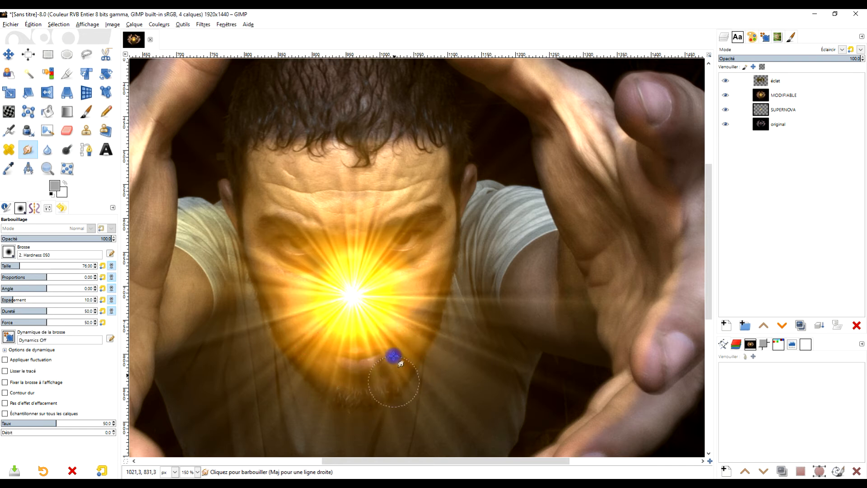
pyautogui.moveTo(414, 201)
pyautogui.mouseDown()
pyautogui.moveTo(437, 265)
pyautogui.moveTo(234, 270)
pyautogui.mouseUp()
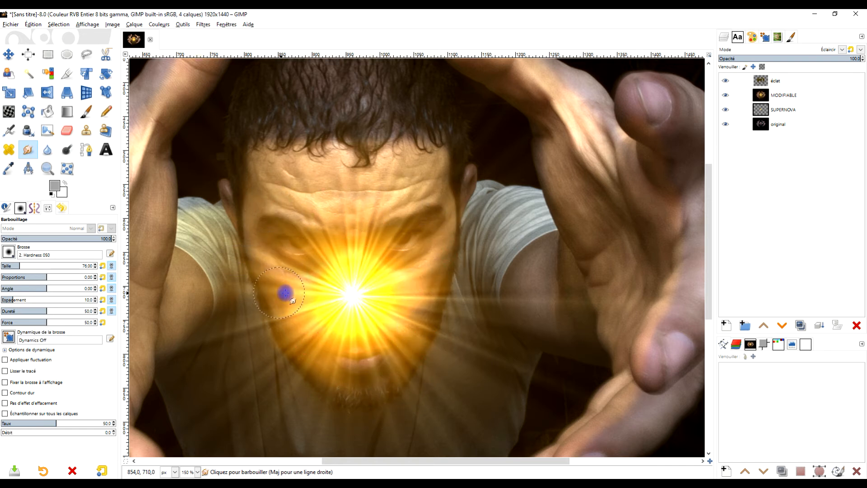
pyautogui.scroll(5, 387, 291)
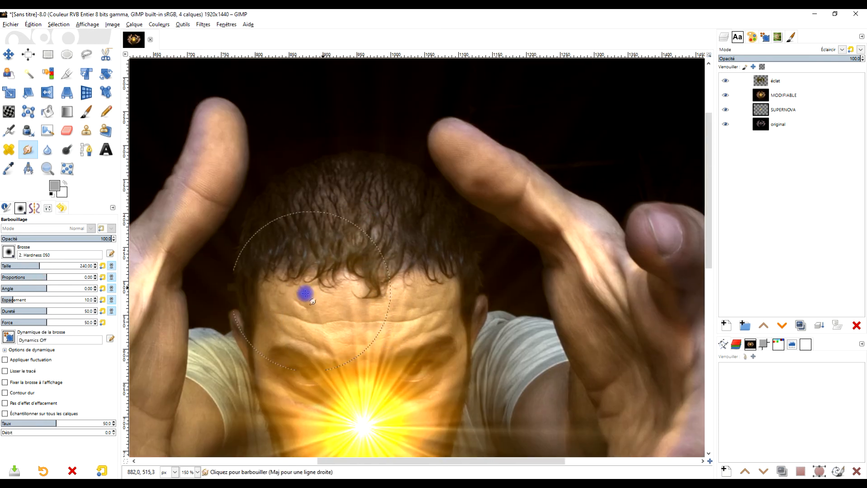
# Finish smudging the light on the forehead and duplicate the éclat layer.
pyautogui.click(290, 297)
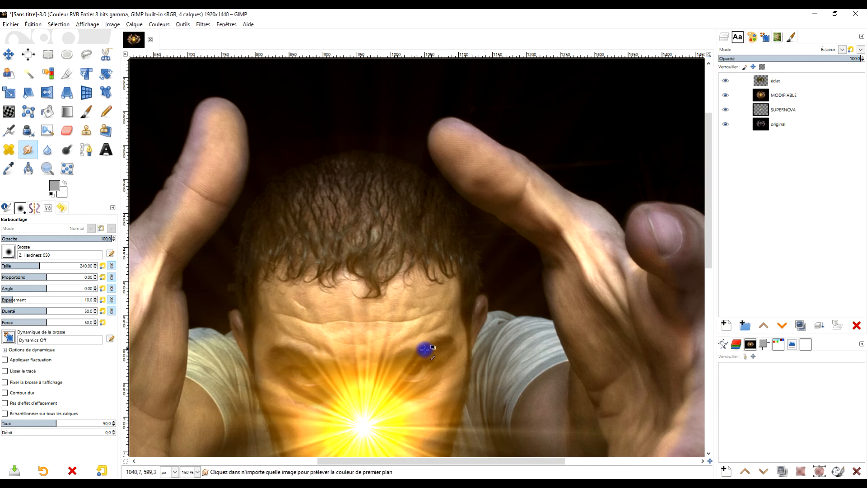
pyautogui.keyDown('ctrl'); pyautogui.scroll(-3, 473, 370); pyautogui.keyUp('ctrl')
pyautogui.keyDown('ctrl'); pyautogui.scroll(3, 436, 262); pyautogui.keyUp('ctrl')
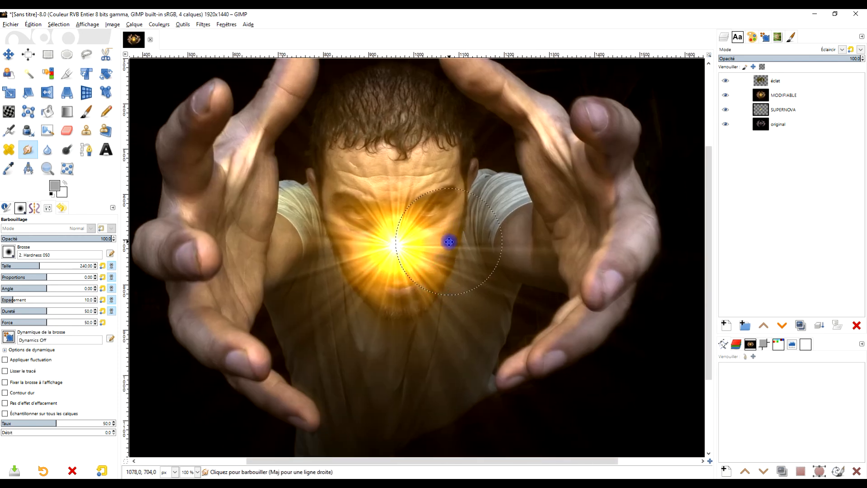
pyautogui.click(795, 80)
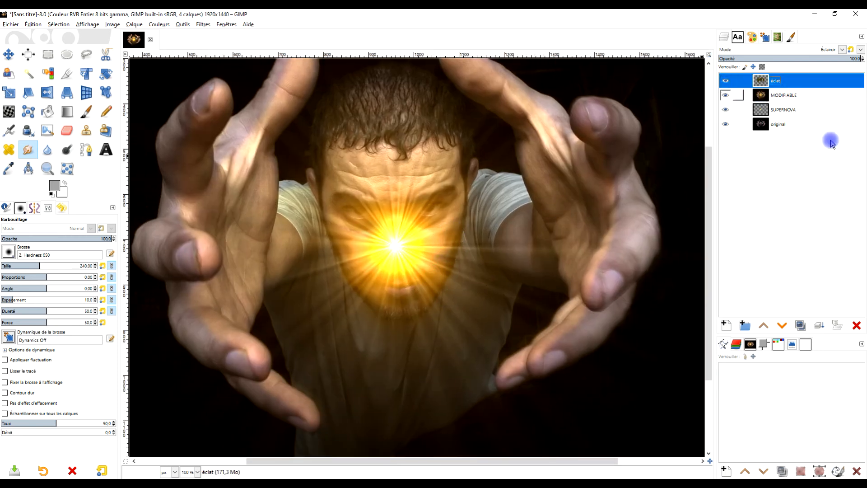
pyautogui.click(801, 326)
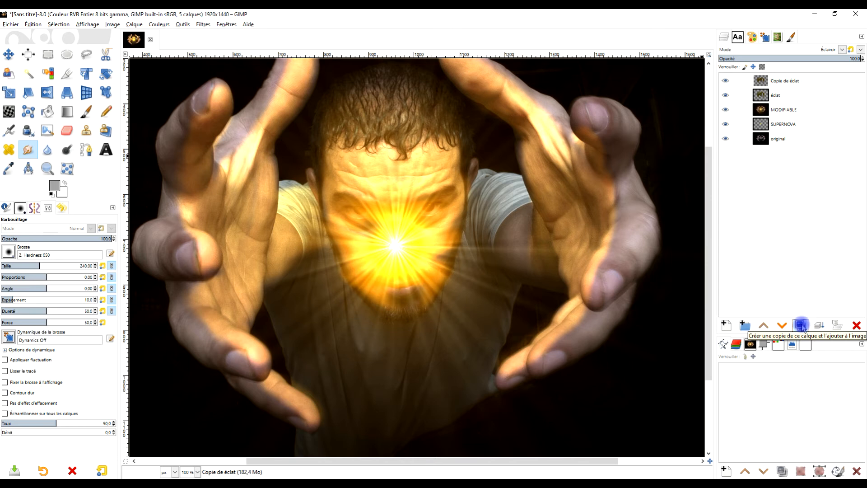
# Smudge the light edges at the base of the right-hand hand's thumb on the Copie de éclat layer with brush size 82.
pyautogui.moveTo(618, 205); pyautogui.dragTo(578, 290)
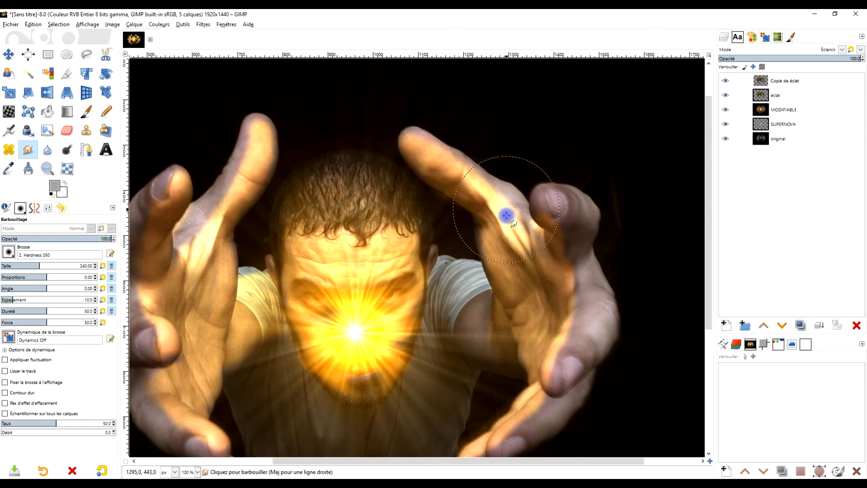
pyautogui.scroll(3, 506, 216)
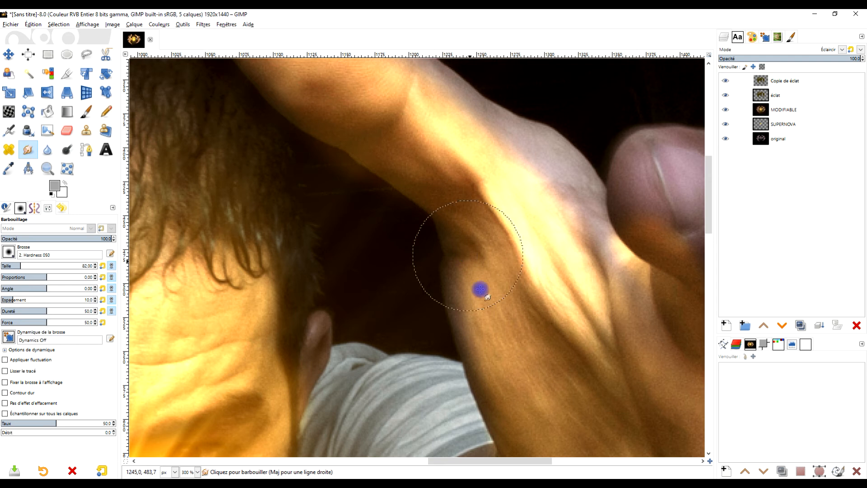
pyautogui.moveTo(492, 264)
pyautogui.mouseDown()
pyautogui.moveTo(458, 274)
pyautogui.moveTo(483, 357)
pyautogui.moveTo(509, 284)
pyautogui.moveTo(529, 299)
pyautogui.moveTo(562, 213)
pyautogui.moveTo(553, 162)
pyautogui.mouseUp()
pyautogui.moveTo(564, 229); pyautogui.dragTo(536, 131)
pyautogui.moveTo(508, 164); pyautogui.dragTo(481, 135)
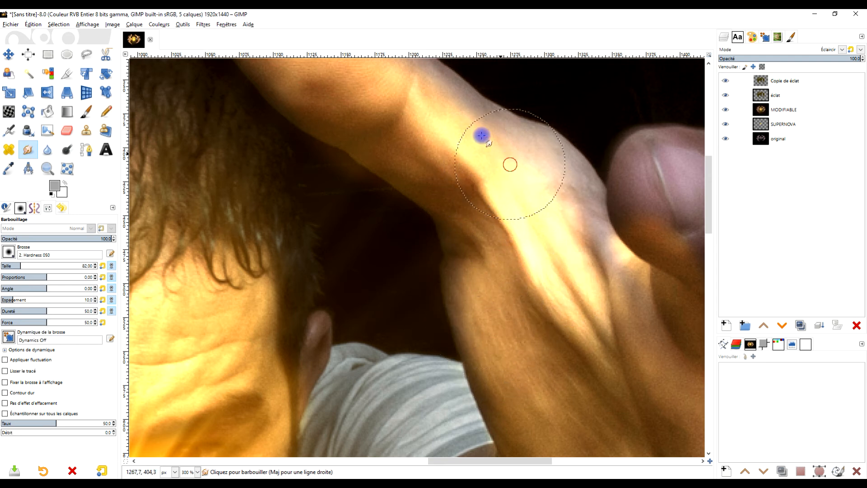
pyautogui.moveTo(558, 213); pyautogui.dragTo(607, 320)
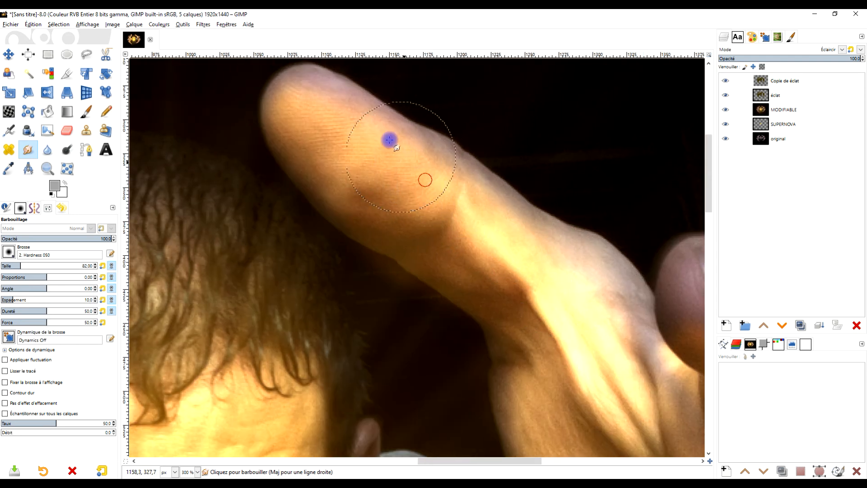
# Smudge the light along the length and tip of the right-hand hand's thumb.
pyautogui.moveTo(314, 121); pyautogui.dragTo(289, 93)
pyautogui.moveTo(544, 281)
pyautogui.mouseDown()
pyautogui.moveTo(346, 166)
pyautogui.moveTo(310, 155)
pyautogui.mouseUp()
pyautogui.moveTo(384, 232)
pyautogui.mouseDown()
pyautogui.moveTo(392, 236)
pyautogui.moveTo(337, 215)
pyautogui.moveTo(317, 174)
pyautogui.moveTo(334, 168)
pyautogui.moveTo(362, 197)
pyautogui.mouseUp()
pyautogui.moveTo(437, 189); pyautogui.dragTo(469, 264)
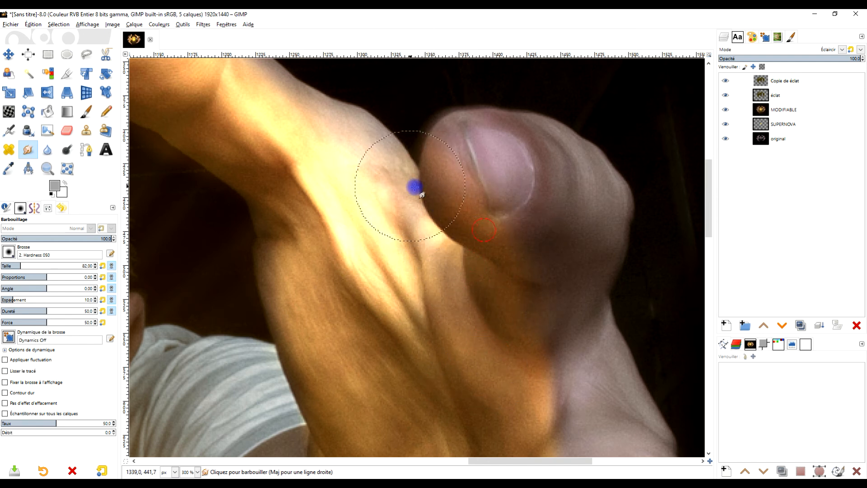
# Smudge the light on the right-hand hand's upper palm, and switch to the éclat layer to blend it into the adjacent fingertip.
pyautogui.moveTo(323, 214)
pyautogui.mouseDown()
pyautogui.moveTo(372, 228)
pyautogui.moveTo(460, 202)
pyautogui.mouseUp()
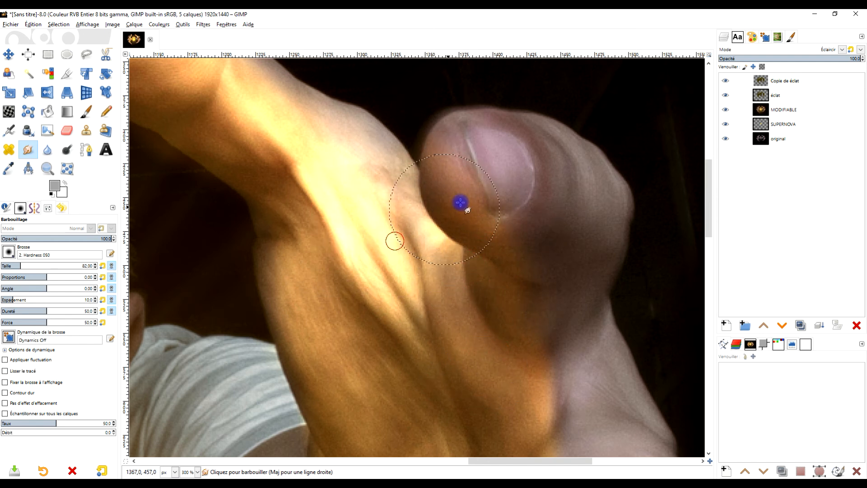
pyautogui.click(785, 93)
pyautogui.moveTo(389, 249)
pyautogui.mouseDown()
pyautogui.moveTo(445, 188)
pyautogui.moveTo(409, 232)
pyautogui.moveTo(437, 194)
pyautogui.moveTo(422, 227)
pyautogui.moveTo(417, 213)
pyautogui.moveTo(358, 225)
pyautogui.moveTo(416, 229)
pyautogui.moveTo(412, 222)
pyautogui.moveTo(455, 195)
pyautogui.mouseUp()
pyautogui.moveTo(392, 209)
pyautogui.mouseDown()
pyautogui.moveTo(421, 189)
pyautogui.moveTo(466, 185)
pyautogui.mouseUp()
pyautogui.moveTo(409, 186); pyautogui.dragTo(444, 158)
pyautogui.moveTo(405, 179)
pyautogui.mouseDown()
pyautogui.moveTo(411, 162)
pyautogui.moveTo(446, 149)
pyautogui.mouseUp()
pyautogui.moveTo(410, 180)
pyautogui.mouseDown()
pyautogui.moveTo(436, 158)
pyautogui.moveTo(450, 171)
pyautogui.mouseUp()
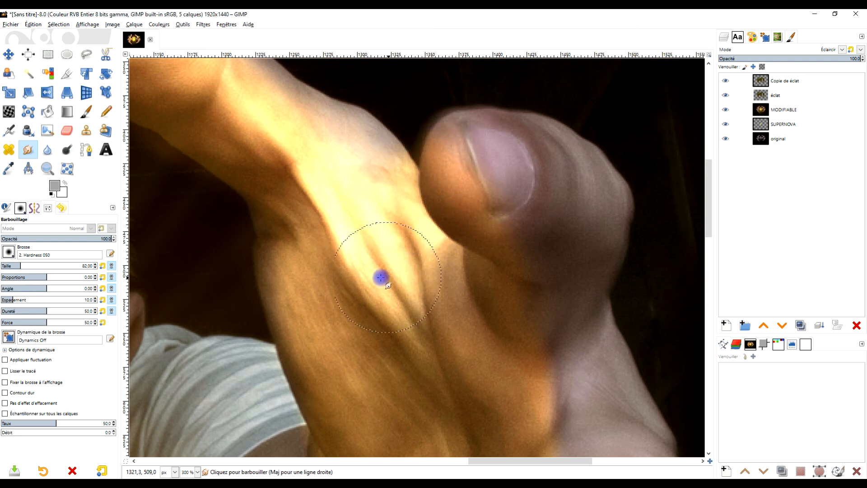
# Smudge the hard light edges along the right-hand hand's middle fingers and down to the fingertip.
pyautogui.moveTo(503, 440)
pyautogui.mouseDown()
pyautogui.moveTo(473, 209)
pyautogui.moveTo(495, 186)
pyautogui.mouseUp()
pyautogui.moveTo(529, 263)
pyautogui.mouseDown()
pyautogui.moveTo(590, 298)
pyautogui.moveTo(581, 238)
pyautogui.mouseUp()
pyautogui.scroll(-5, 556, 342)
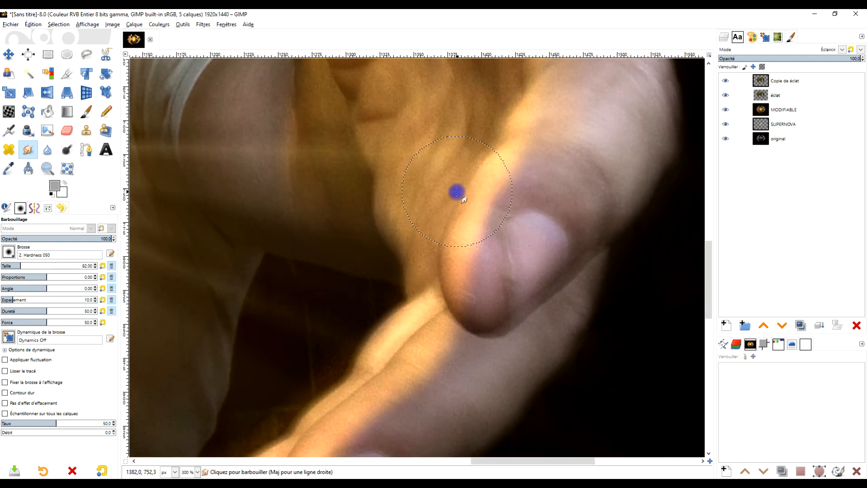
pyautogui.moveTo(462, 171)
pyautogui.mouseDown()
pyautogui.moveTo(479, 178)
pyautogui.moveTo(569, 153)
pyautogui.moveTo(468, 224)
pyautogui.moveTo(544, 215)
pyautogui.moveTo(461, 233)
pyautogui.moveTo(525, 271)
pyautogui.moveTo(480, 294)
pyautogui.mouseUp()
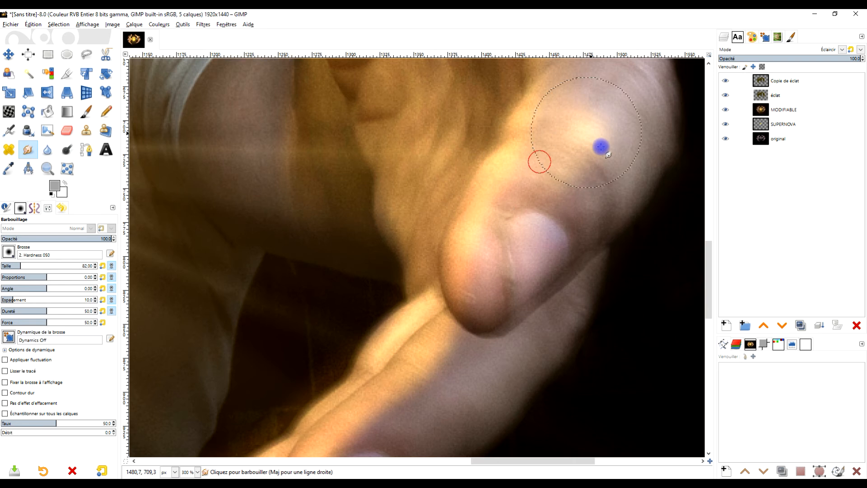
# Smudge the light edges on the two lowest fingers of the right-hand hand, down to their tips.
pyautogui.scroll(-5, 508, 152)
pyautogui.hscroll(-2, 507, 152)
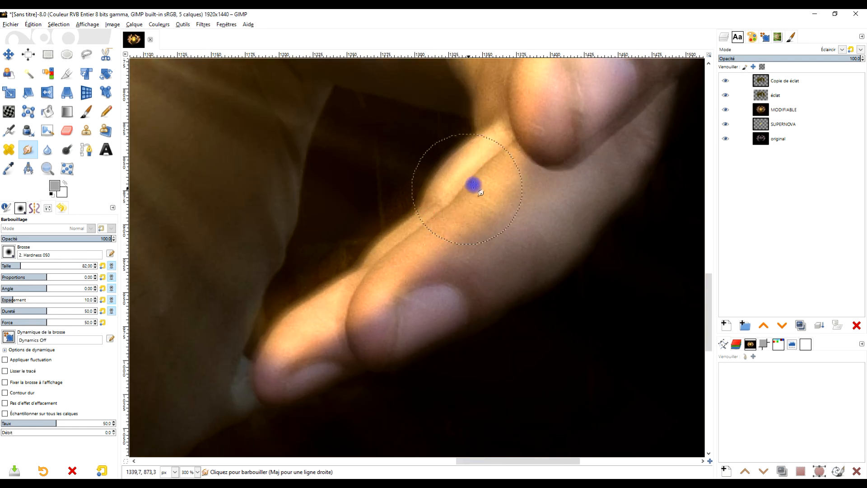
pyautogui.moveTo(424, 309)
pyautogui.mouseDown()
pyautogui.moveTo(354, 325)
pyautogui.moveTo(421, 352)
pyautogui.moveTo(358, 324)
pyautogui.moveTo(405, 362)
pyautogui.moveTo(336, 321)
pyautogui.moveTo(358, 366)
pyautogui.mouseUp()
pyautogui.moveTo(296, 344)
pyautogui.mouseDown()
pyautogui.moveTo(276, 382)
pyautogui.moveTo(254, 395)
pyautogui.mouseUp()
pyautogui.moveTo(271, 360); pyautogui.dragTo(254, 389)
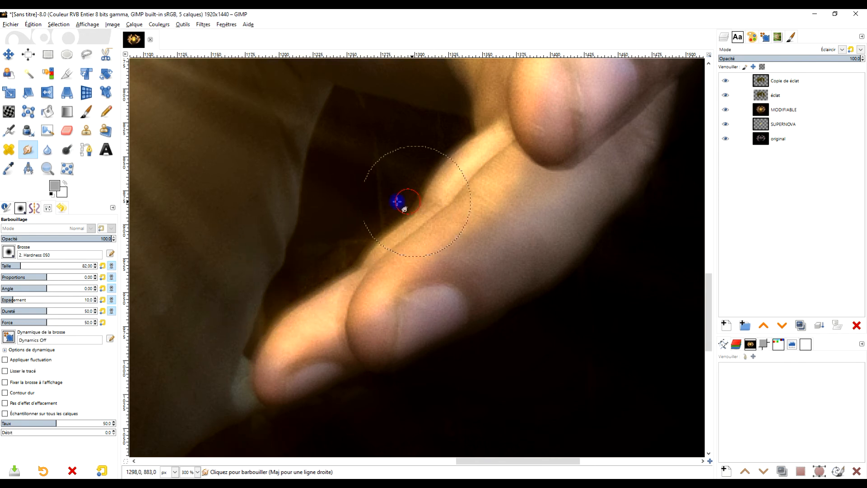
# Smudge the light on the right-hand hand's lower palm and the nearby arm.
pyautogui.scroll(-3, 383, 212)
pyautogui.moveTo(375, 234); pyautogui.dragTo(474, 261)
pyautogui.scroll(2, 513, 203)
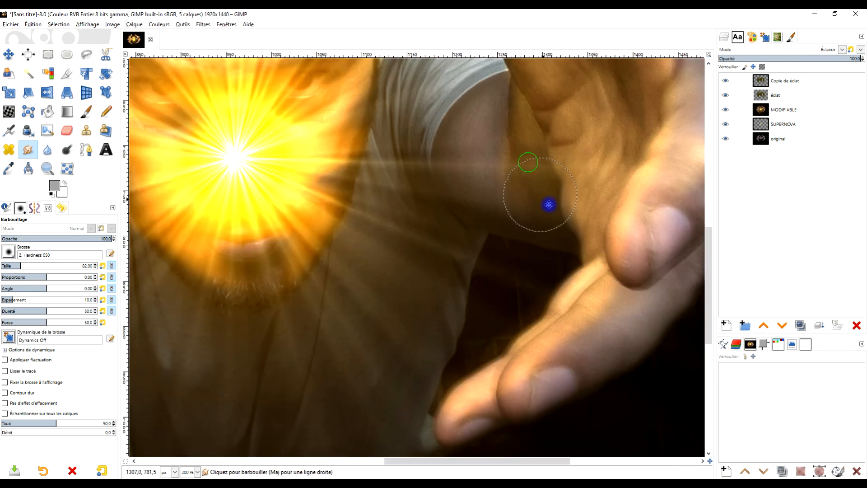
pyautogui.moveTo(549, 122)
pyautogui.mouseDown()
pyautogui.moveTo(418, 110)
pyautogui.moveTo(538, 180)
pyautogui.moveTo(428, 162)
pyautogui.moveTo(481, 186)
pyautogui.mouseUp()
pyautogui.scroll(3, 591, 198)
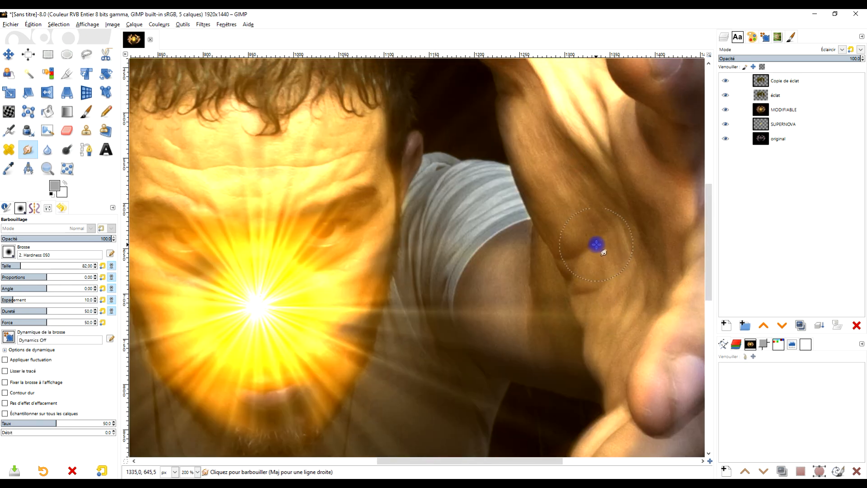
pyautogui.moveTo(490, 222)
pyautogui.mouseDown()
pyautogui.moveTo(549, 257)
pyautogui.moveTo(467, 212)
pyautogui.moveTo(544, 240)
pyautogui.moveTo(449, 181)
pyautogui.moveTo(495, 219)
pyautogui.moveTo(485, 278)
pyautogui.moveTo(425, 240)
pyautogui.moveTo(486, 303)
pyautogui.moveTo(427, 282)
pyautogui.moveTo(477, 323)
pyautogui.moveTo(465, 308)
pyautogui.moveTo(389, 289)
pyautogui.moveTo(541, 229)
pyautogui.moveTo(448, 172)
pyautogui.moveTo(502, 226)
pyautogui.moveTo(386, 200)
pyautogui.moveTo(491, 263)
pyautogui.moveTo(463, 263)
pyautogui.moveTo(484, 285)
pyautogui.moveTo(497, 320)
pyautogui.moveTo(492, 325)
pyautogui.moveTo(474, 317)
pyautogui.moveTo(473, 276)
pyautogui.mouseUp()
pyautogui.moveTo(357, 241)
pyautogui.mouseDown()
pyautogui.moveTo(357, 328)
pyautogui.moveTo(377, 270)
pyautogui.moveTo(372, 242)
pyautogui.moveTo(350, 252)
pyautogui.moveTo(405, 274)
pyautogui.moveTo(355, 258)
pyautogui.moveTo(381, 321)
pyautogui.moveTo(348, 333)
pyautogui.moveTo(337, 328)
pyautogui.moveTo(380, 345)
pyautogui.moveTo(350, 262)
pyautogui.moveTo(411, 354)
pyautogui.moveTo(414, 344)
pyautogui.moveTo(386, 342)
pyautogui.moveTo(441, 279)
pyautogui.mouseUp()
# Smudge the light edges over the left-hand hand's palm and fingers, enlarging the brush to size 168 for broader blending.
pyautogui.keyDown('ctrl'); pyautogui.scroll(-2, 407, 336); pyautogui.keyUp('ctrl')
pyautogui.keyDown('ctrl'); pyautogui.scroll(-1, 440, 279); pyautogui.keyUp('ctrl')
pyautogui.keyDown('ctrl'); pyautogui.scroll(2, 373, 262); pyautogui.keyUp('ctrl')
pyautogui.moveTo(304, 201); pyautogui.dragTo(403, 316)
pyautogui.moveTo(328, 237)
pyautogui.mouseDown()
pyautogui.moveTo(329, 168)
pyautogui.moveTo(356, 144)
pyautogui.moveTo(405, 218)
pyautogui.mouseUp()
pyautogui.click(31, 263)
pyautogui.moveTo(407, 158)
pyautogui.mouseDown()
pyautogui.moveTo(393, 111)
pyautogui.moveTo(422, 97)
pyautogui.moveTo(436, 120)
pyautogui.moveTo(406, 184)
pyautogui.moveTo(313, 273)
pyautogui.mouseUp()
pyautogui.moveTo(407, 413); pyautogui.dragTo(416, 71)
pyautogui.scroll(-1, 512, 261)
pyautogui.moveTo(511, 261); pyautogui.dragTo(343, 423)
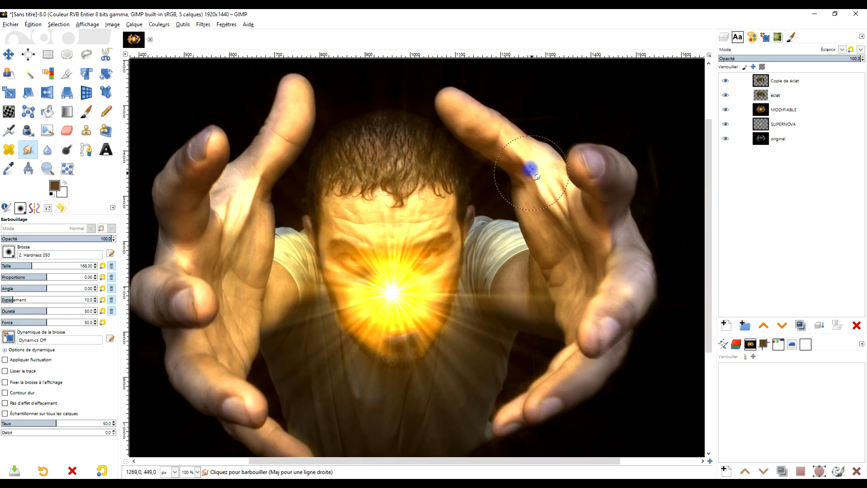
# Duplicate the Copie de éclat layer and reduce the new copy's opacity to 14.9.
pyautogui.click(829, 77)
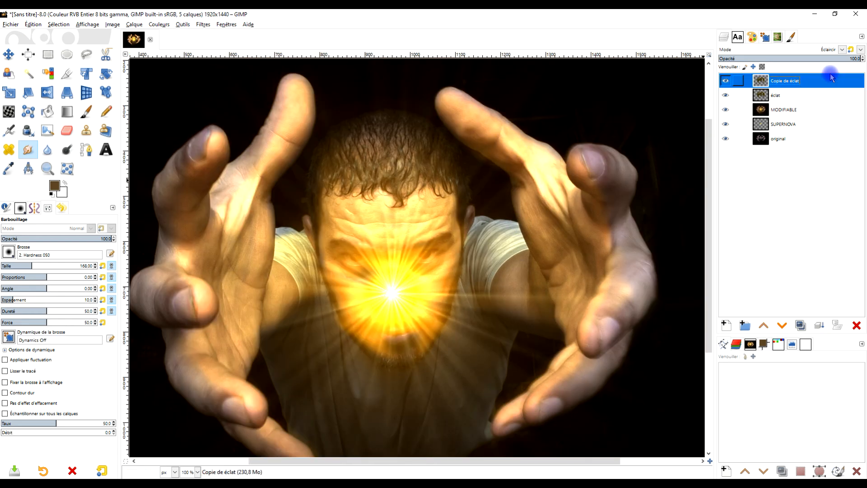
pyautogui.click(800, 326)
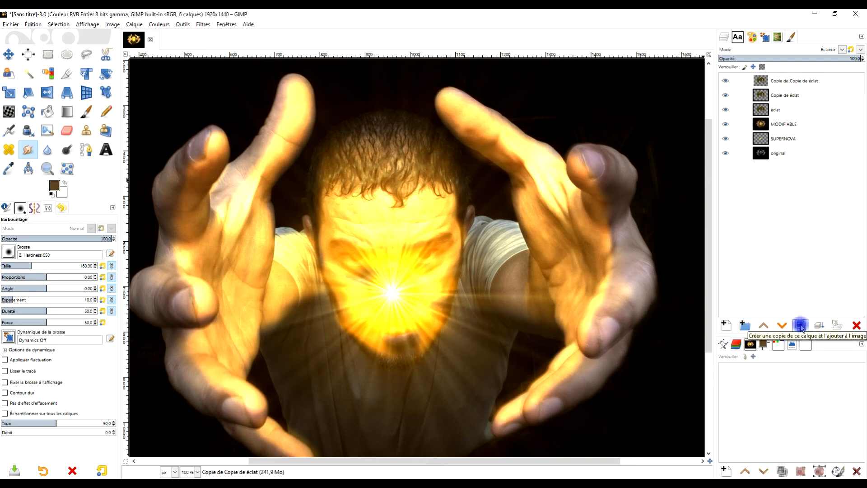
pyautogui.click(786, 76)
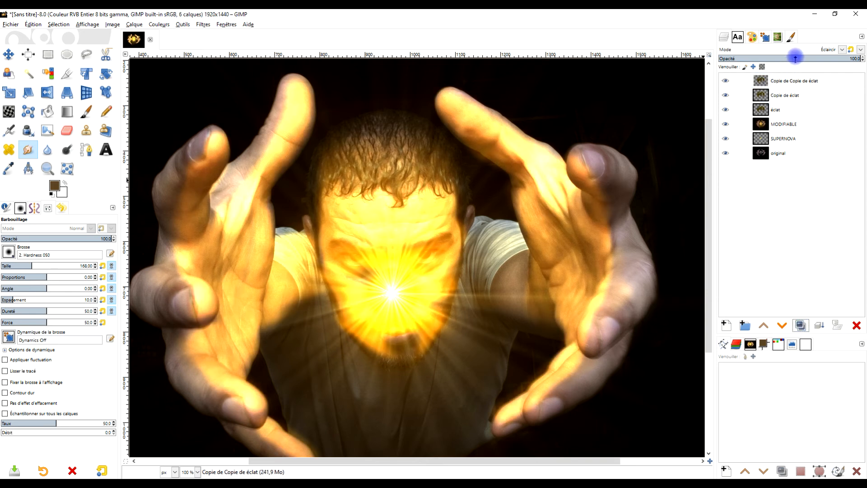
pyautogui.moveTo(795, 58); pyautogui.dragTo(786, 59)
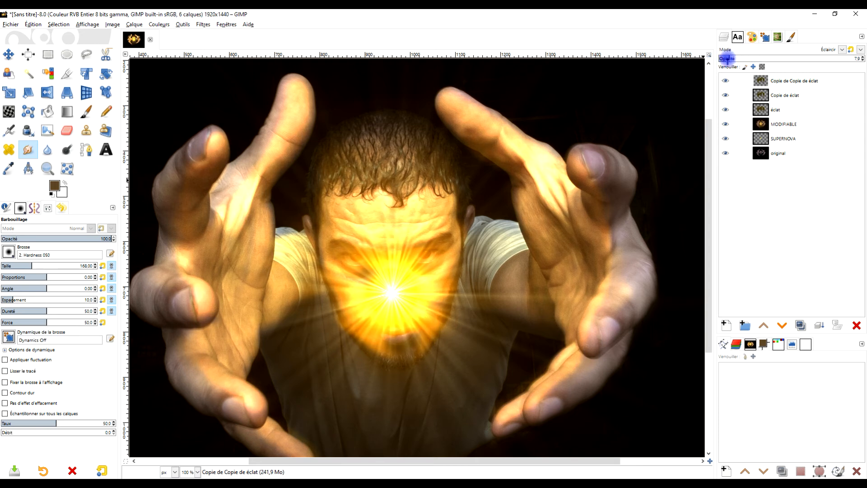
pyautogui.moveTo(786, 61); pyautogui.dragTo(842, 61)
pyautogui.click(776, 59)
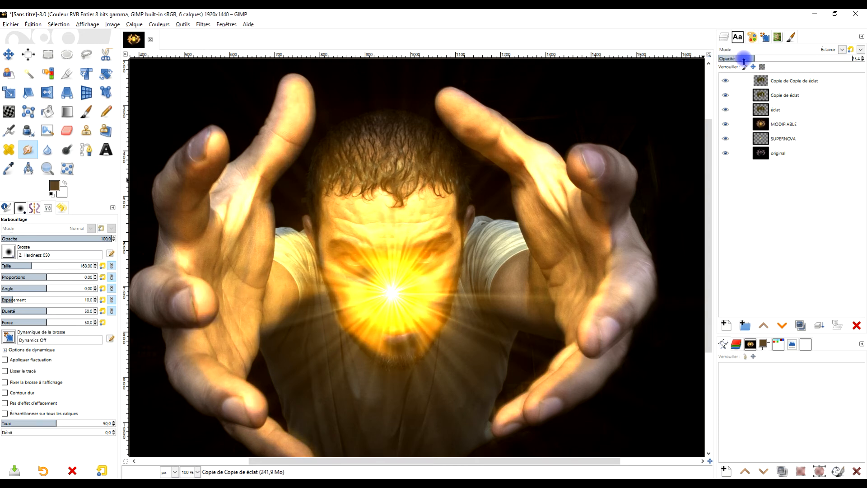
# Compare the image with and without the Copie de Copie de éclat layer, and delete that layer.
pyautogui.click(726, 83)
pyautogui.click(727, 82)
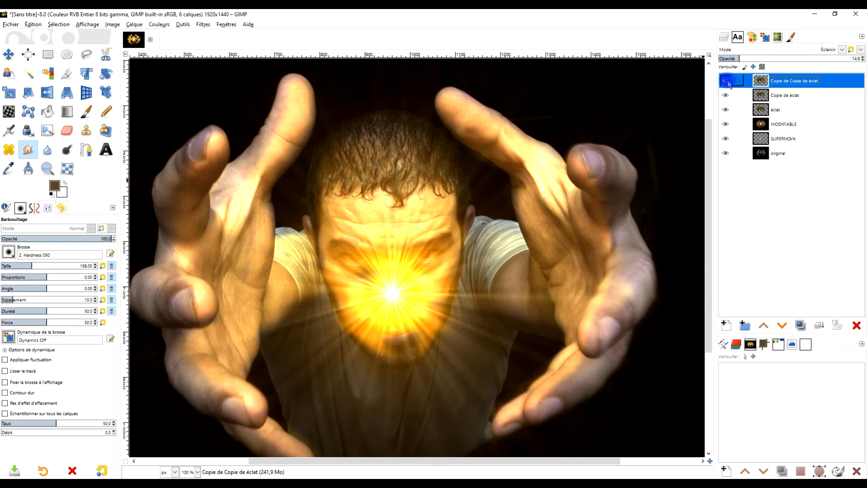
pyautogui.scroll(-2, 512, 270)
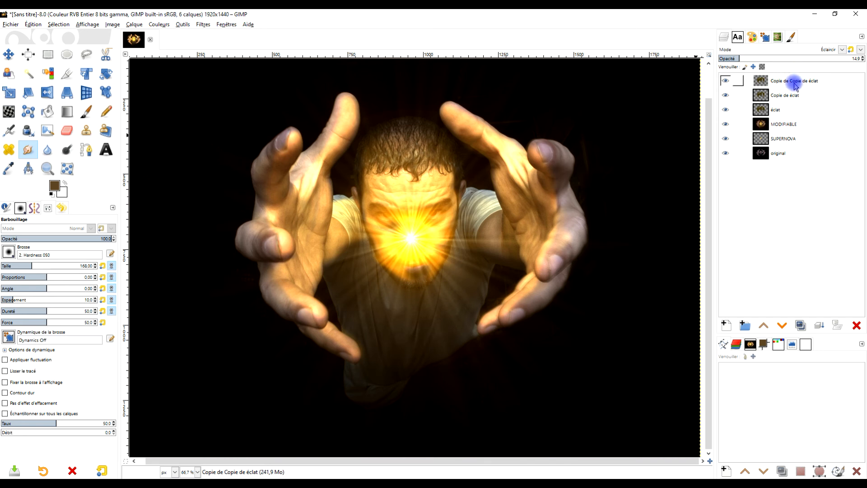
pyautogui.scroll(3, 407, 221)
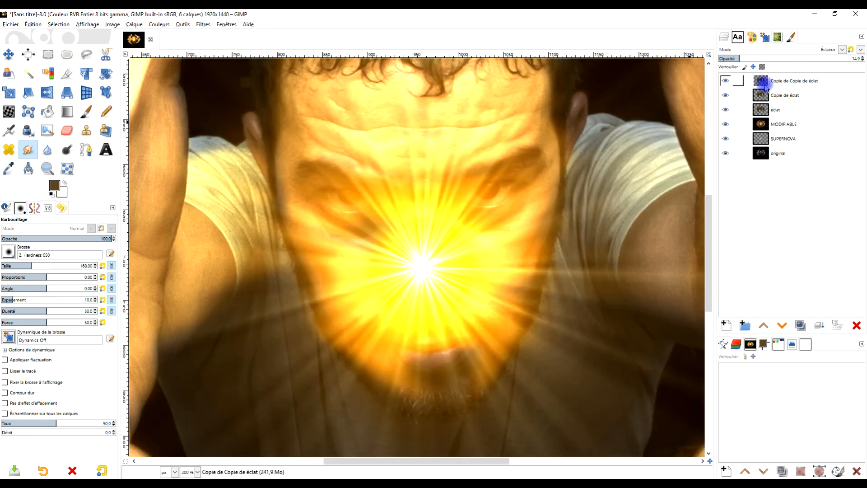
pyautogui.click(857, 325)
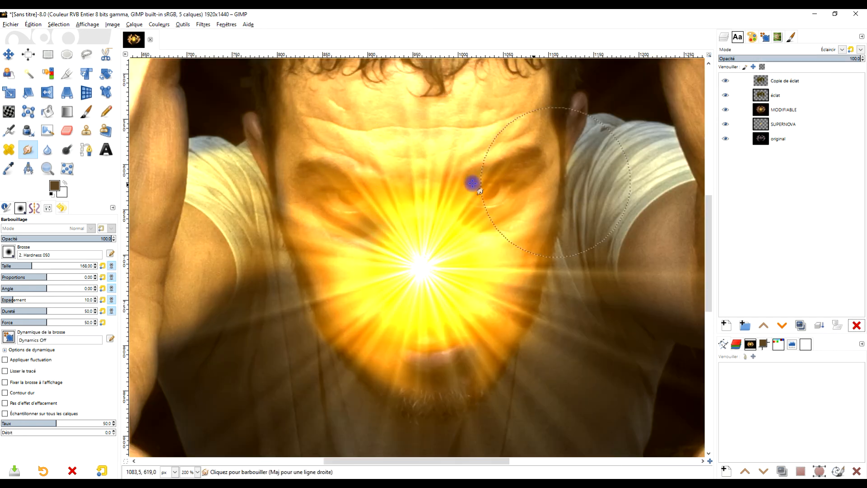
# Smudge the light beneath the left-hand eye on the Copie de éclat layer.
pyautogui.click(749, 84)
pyautogui.moveTo(350, 194); pyautogui.dragTo(363, 252)
pyautogui.moveTo(351, 209); pyautogui.dragTo(359, 251)
# Smudge the light around the chin on the éclat and Copie de éclat layers, continuing over the cheek and forehead on the copy.
pyautogui.click(783, 97)
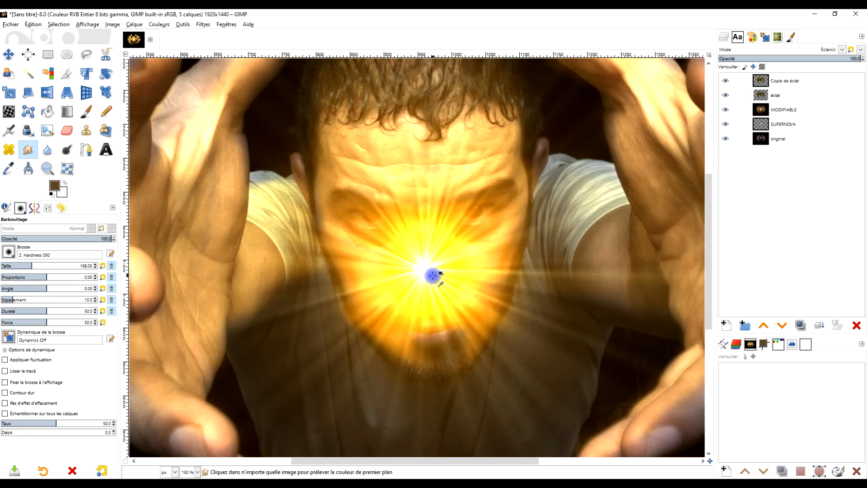
pyautogui.scroll(-1, 433, 275)
pyautogui.moveTo(473, 336)
pyautogui.mouseDown()
pyautogui.moveTo(445, 361)
pyautogui.moveTo(417, 359)
pyautogui.moveTo(457, 361)
pyautogui.moveTo(446, 357)
pyautogui.moveTo(436, 370)
pyautogui.moveTo(447, 349)
pyautogui.moveTo(404, 344)
pyautogui.mouseUp()
pyautogui.click(761, 82)
pyautogui.moveTo(460, 335)
pyautogui.mouseDown()
pyautogui.moveTo(428, 352)
pyautogui.moveTo(395, 332)
pyautogui.moveTo(435, 354)
pyautogui.moveTo(474, 326)
pyautogui.moveTo(389, 356)
pyautogui.moveTo(354, 328)
pyautogui.mouseUp()
pyautogui.moveTo(361, 314)
pyautogui.mouseDown()
pyautogui.moveTo(370, 352)
pyautogui.moveTo(344, 282)
pyautogui.moveTo(510, 222)
pyautogui.moveTo(506, 141)
pyautogui.mouseUp()
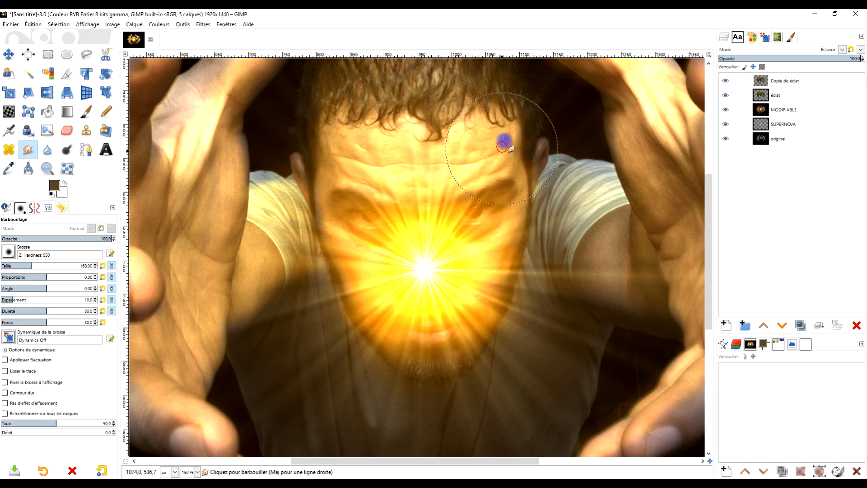
# Smudge the remaining light edges near the right-hand arm and on the left-hand hand's lower finger.
pyautogui.scroll(-2, 466, 194)
pyautogui.scroll(1, 467, 200)
pyautogui.moveTo(525, 224); pyautogui.dragTo(503, 260)
pyautogui.scroll(-1, 478, 256)
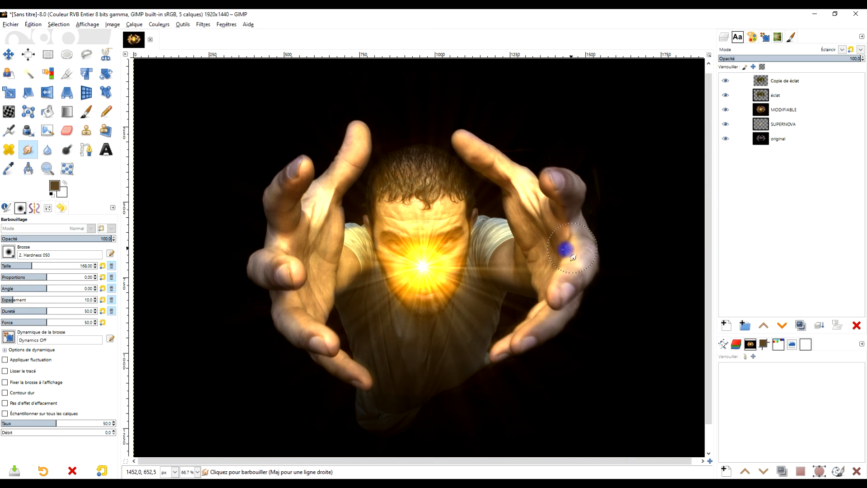
pyautogui.moveTo(316, 326); pyautogui.dragTo(302, 326)
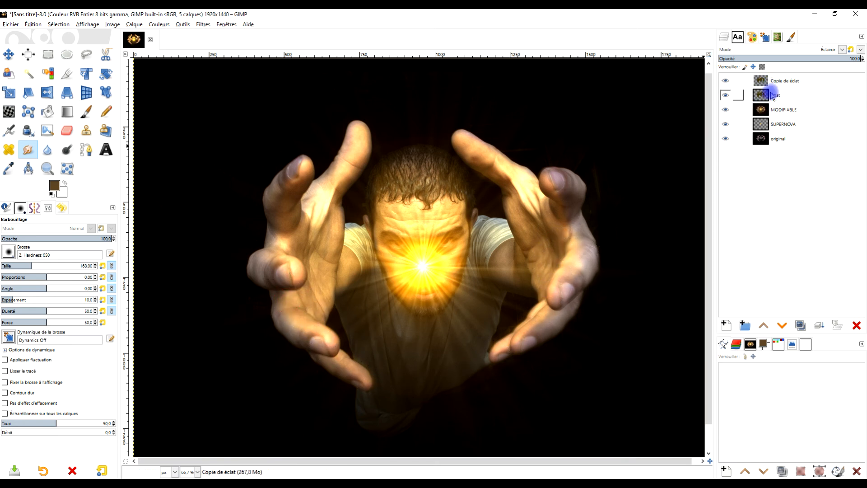
# Compare the image with and without the Copie de éclat layer.
pyautogui.click(779, 95)
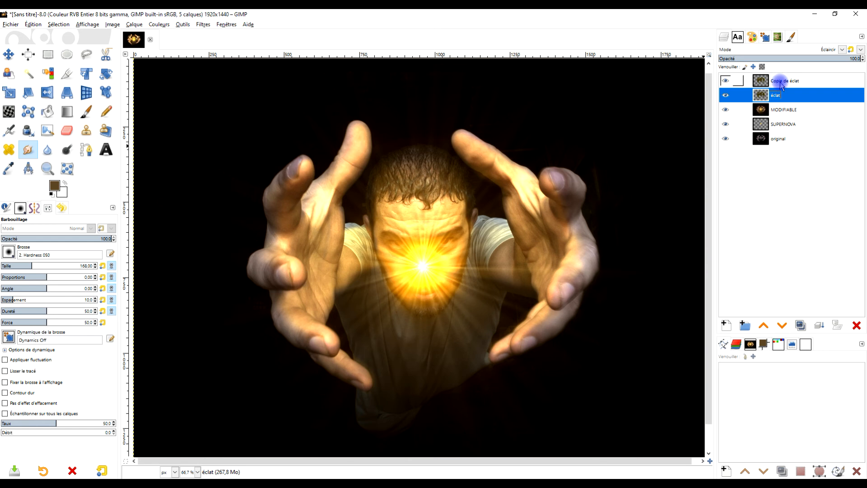
pyautogui.click(782, 85)
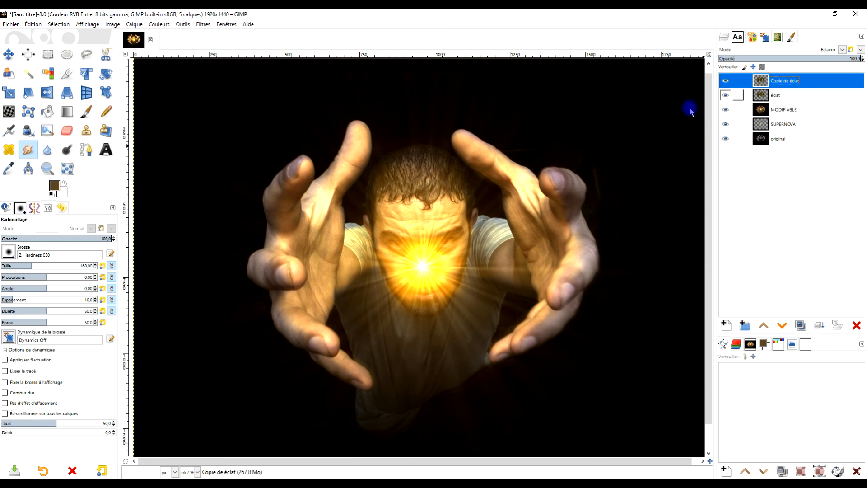
pyautogui.click(725, 82)
pyautogui.click(725, 81)
pyautogui.click(800, 326)
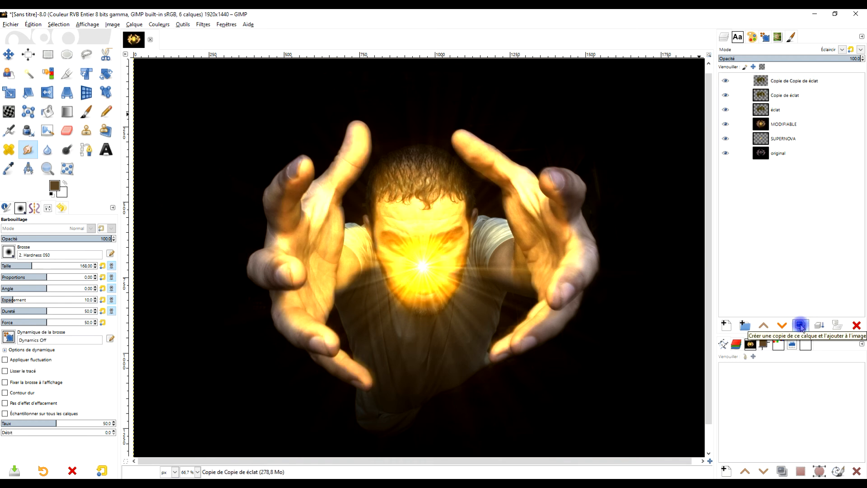
pyautogui.moveTo(734, 63); pyautogui.dragTo(721, 58)
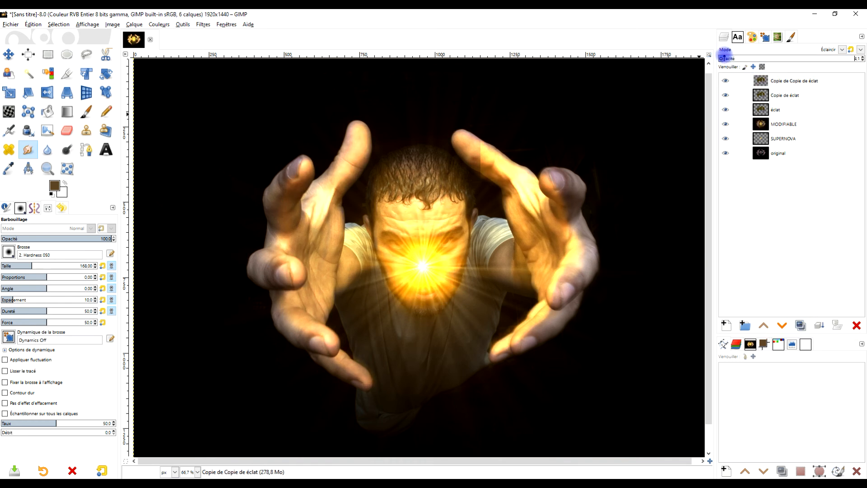
pyautogui.click(724, 82)
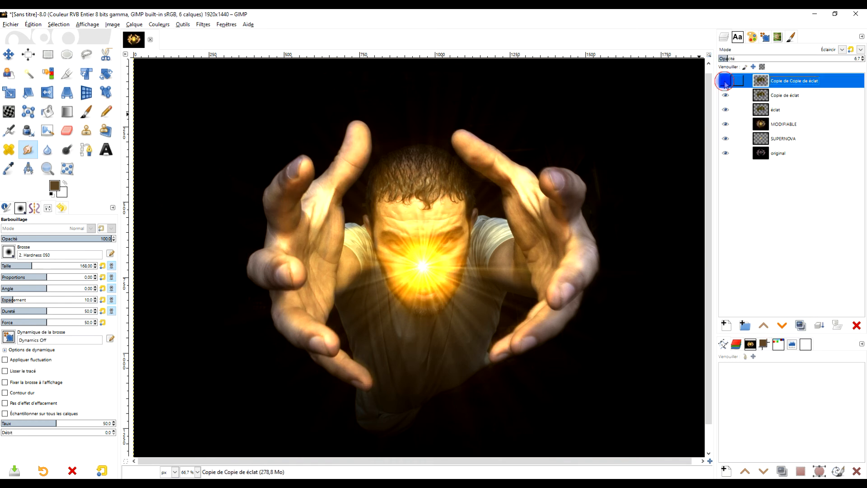
pyautogui.click(856, 326)
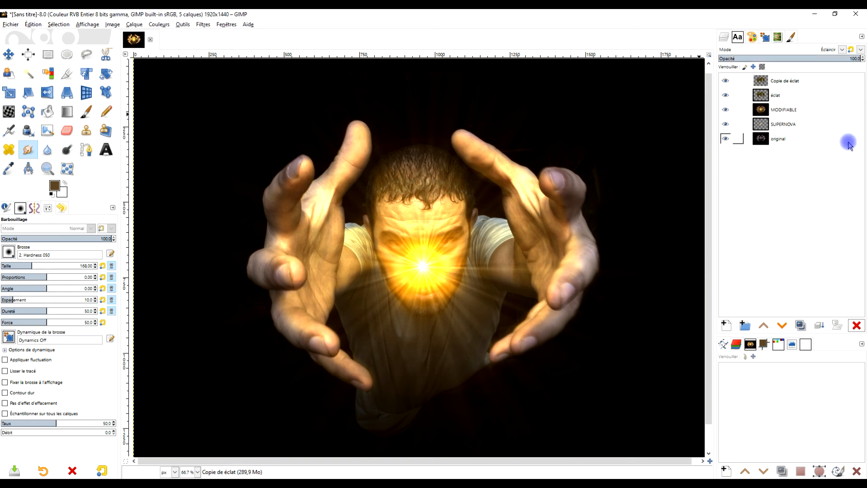
# Colorize the Copie de éclat layer with a darker, more saturated yellow and compare the image with and without that layer.
pyautogui.click(156, 25)
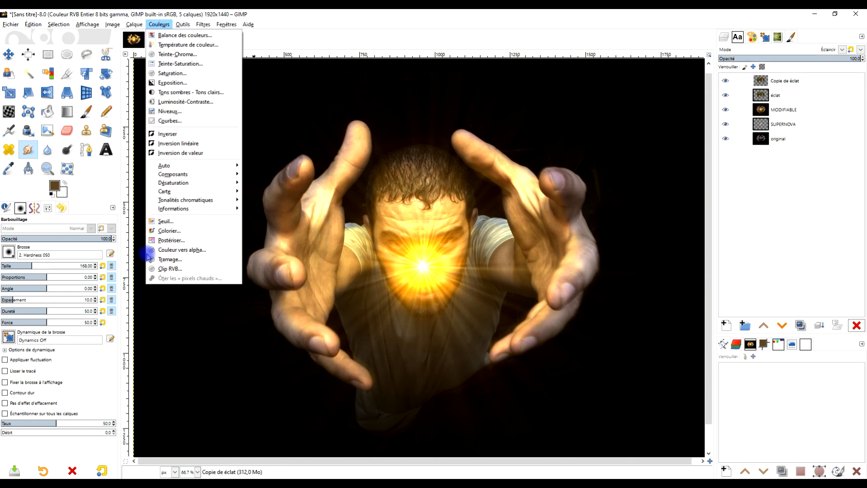
pyautogui.click(167, 232)
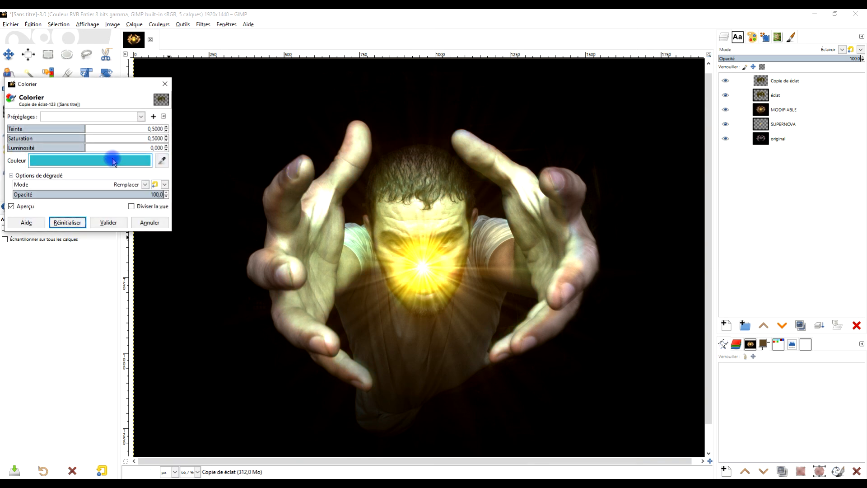
pyautogui.click(144, 162)
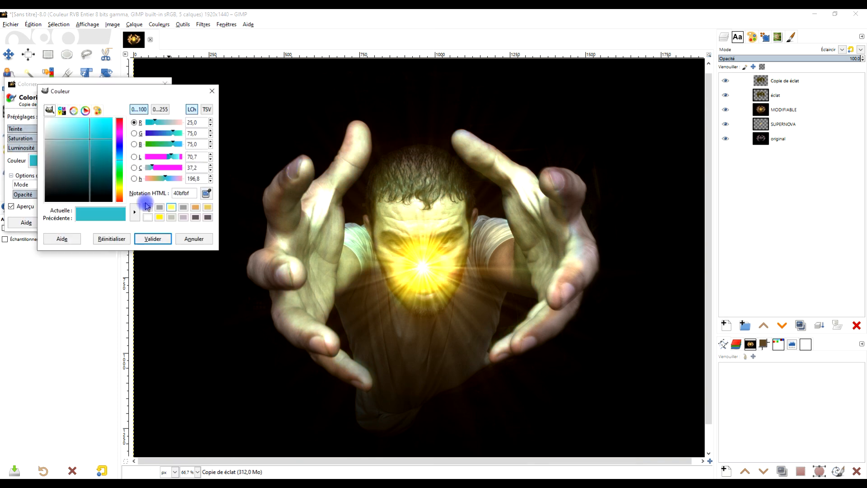
pyautogui.click(121, 191)
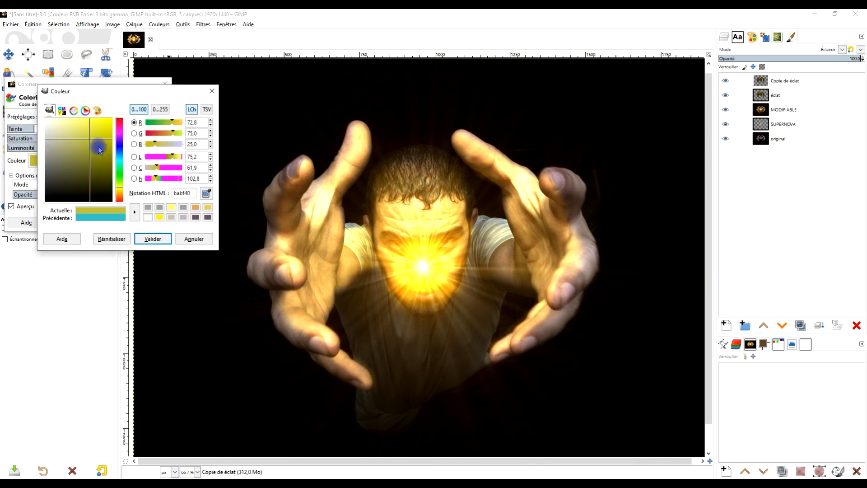
pyautogui.moveTo(96, 140); pyautogui.dragTo(101, 140)
pyautogui.moveTo(108, 146); pyautogui.dragTo(103, 163)
pyautogui.click(149, 238)
pyautogui.click(108, 222)
pyautogui.click(769, 82)
pyautogui.click(725, 81)
pyautogui.click(725, 82)
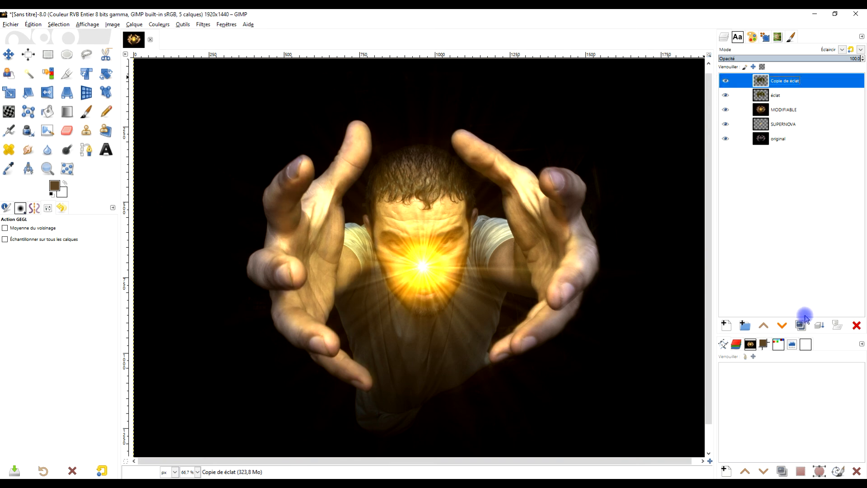
# Duplicate the Copie de éclat layer and set the new copy's opacity to 30.2.
pyautogui.click(800, 325)
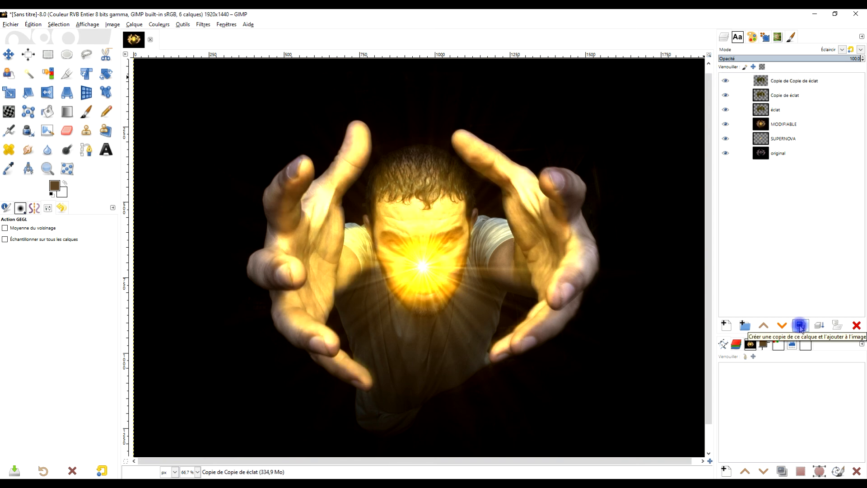
pyautogui.moveTo(803, 58); pyautogui.dragTo(775, 58)
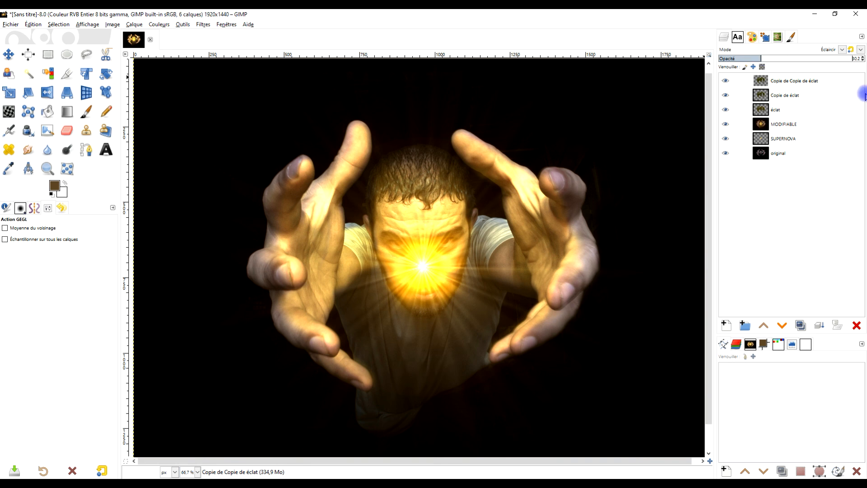
# Smudge the light along the right-hand hand's lower finger, palm and outer edge on the Copie de Copie de éclat layer.
pyautogui.click(28, 149)
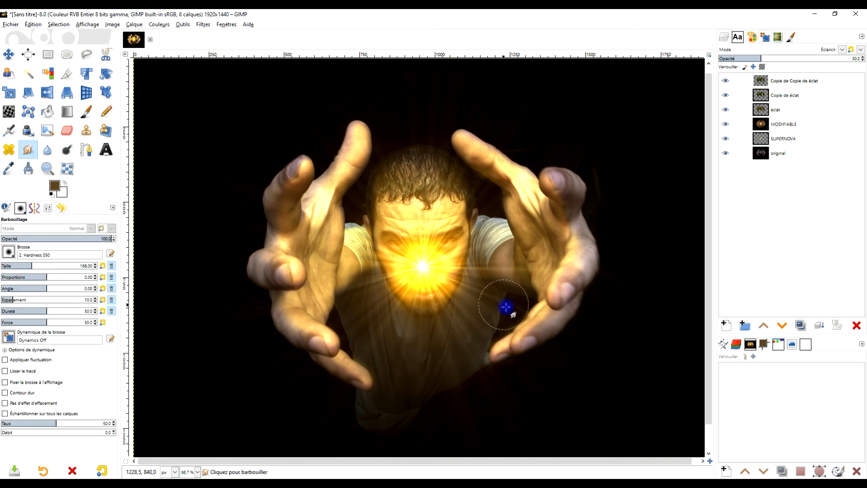
pyautogui.moveTo(531, 329); pyautogui.dragTo(548, 331)
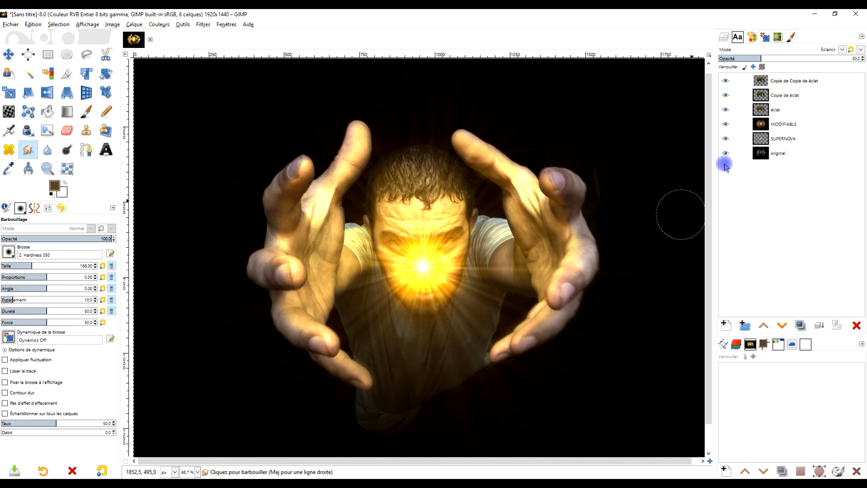
pyautogui.click(785, 80)
pyautogui.moveTo(523, 333)
pyautogui.mouseDown()
pyautogui.moveTo(535, 333)
pyautogui.moveTo(550, 311)
pyautogui.moveTo(564, 266)
pyautogui.moveTo(572, 276)
pyautogui.moveTo(530, 342)
pyautogui.mouseUp()
pyautogui.moveTo(558, 245)
pyautogui.mouseDown()
pyautogui.moveTo(532, 243)
pyautogui.moveTo(520, 184)
pyautogui.moveTo(531, 219)
pyautogui.moveTo(594, 168)
pyautogui.mouseUp()
pyautogui.click(780, 109)
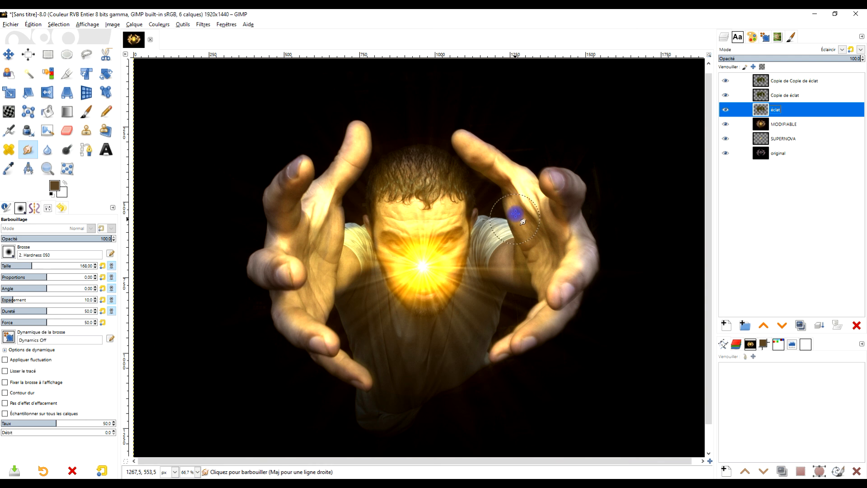
pyautogui.click(777, 78)
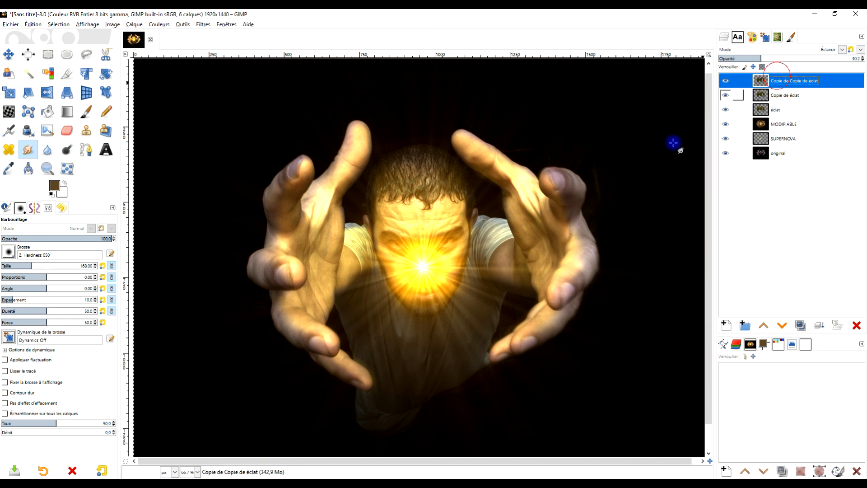
pyautogui.moveTo(525, 213)
pyautogui.mouseDown()
pyautogui.moveTo(554, 239)
pyautogui.moveTo(536, 204)
pyautogui.moveTo(553, 241)
pyautogui.moveTo(540, 223)
pyautogui.moveTo(563, 238)
pyautogui.mouseUp()
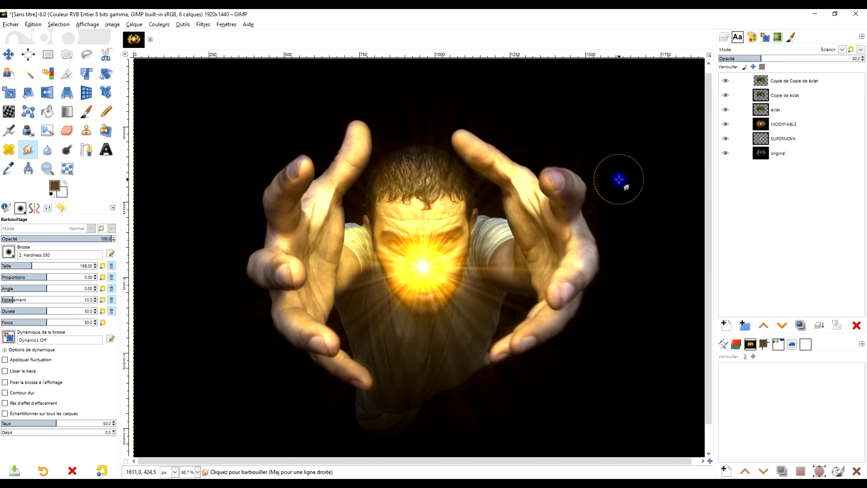
# Switch to the Ellipse Select tool.
pyautogui.click(67, 54)
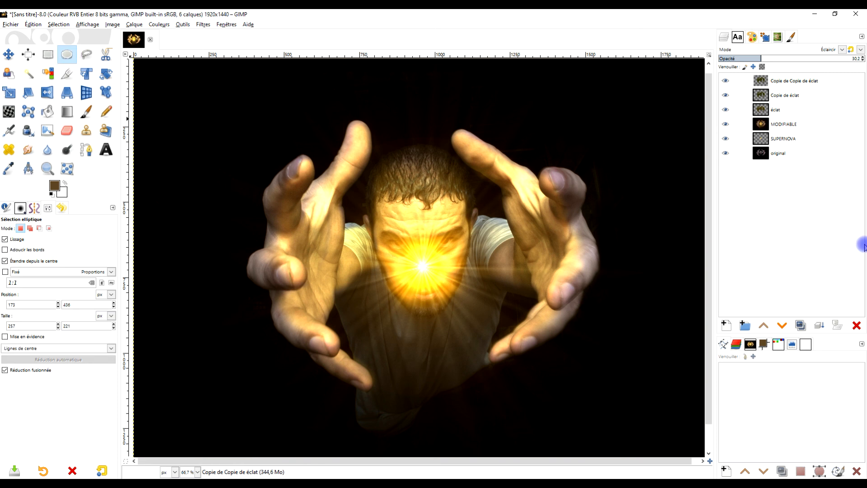